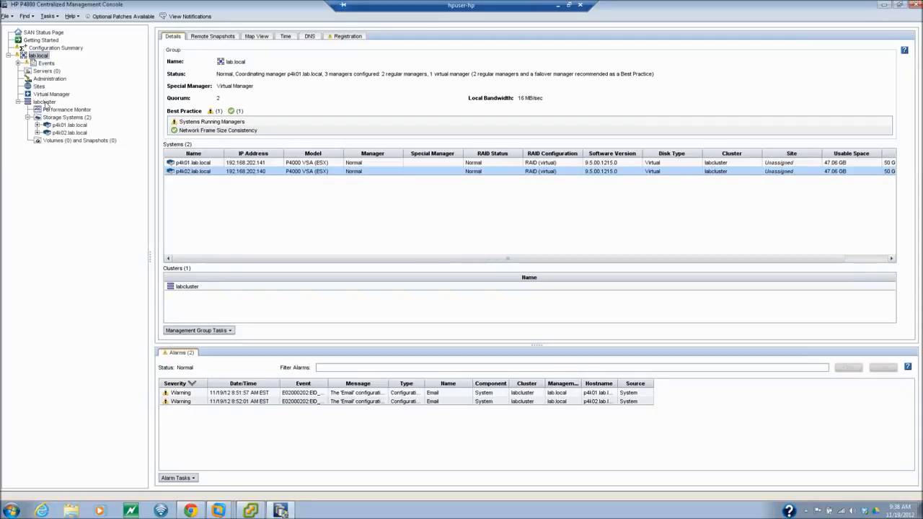
# Review the virtual IP addresses configured for labcluster, keeping them as they are.
pyautogui.rightClick(44, 102)
pyautogui.moveTo(62, 117)
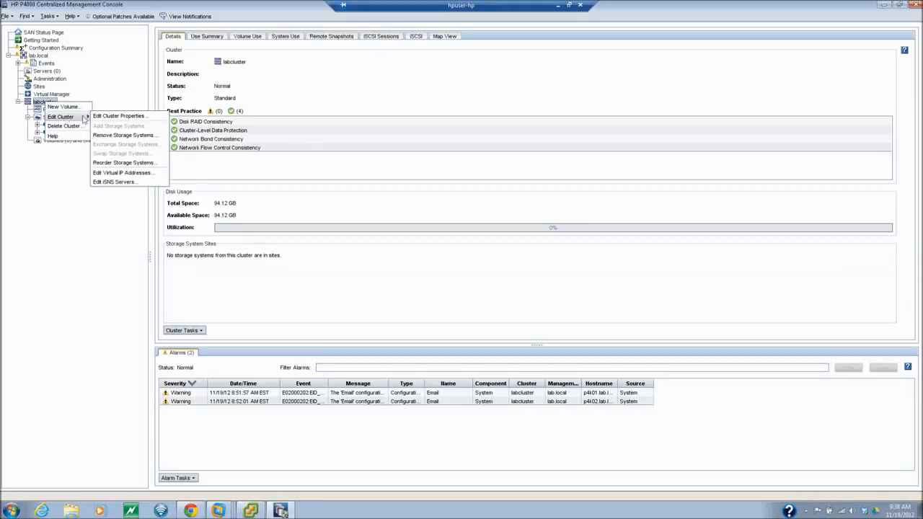
pyautogui.click(123, 173)
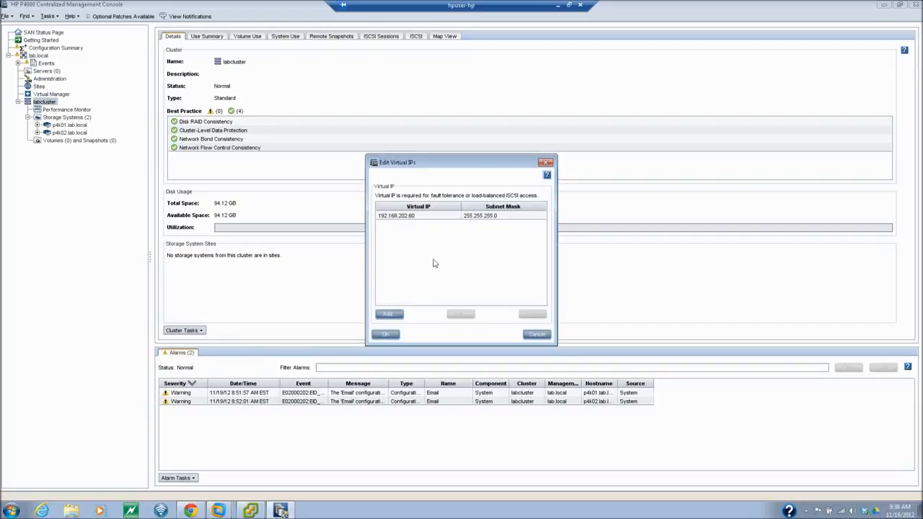
pyautogui.click(386, 333)
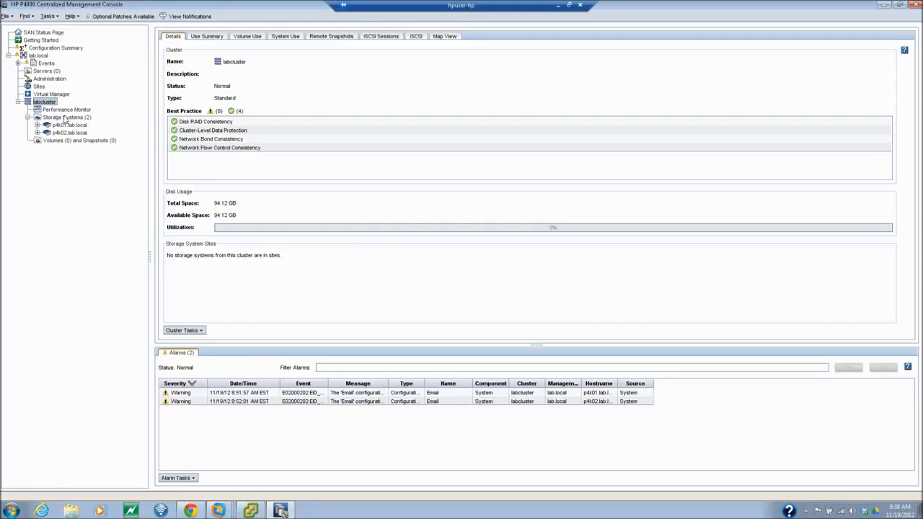
# Examine the cluster's volumes list, the p4k01.lab.local storage system details and the labcluster use summary.
pyautogui.click(56, 141)
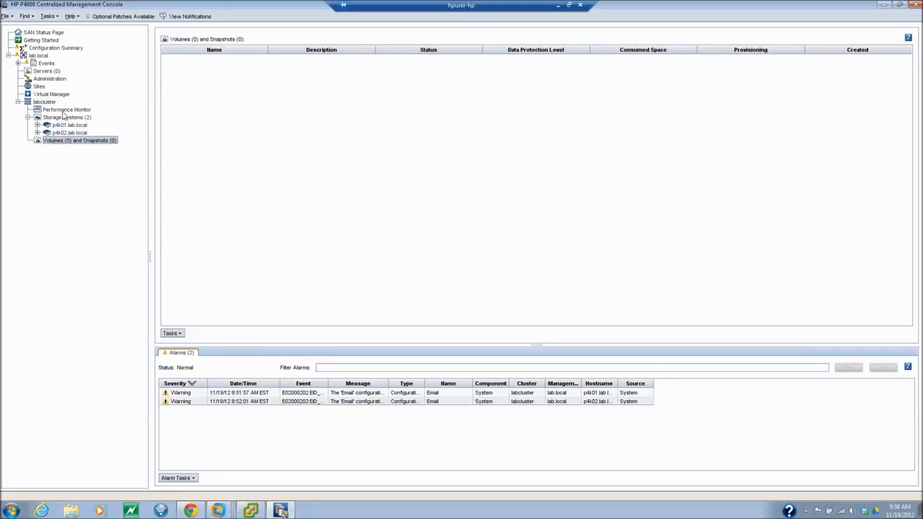
pyautogui.click(49, 126)
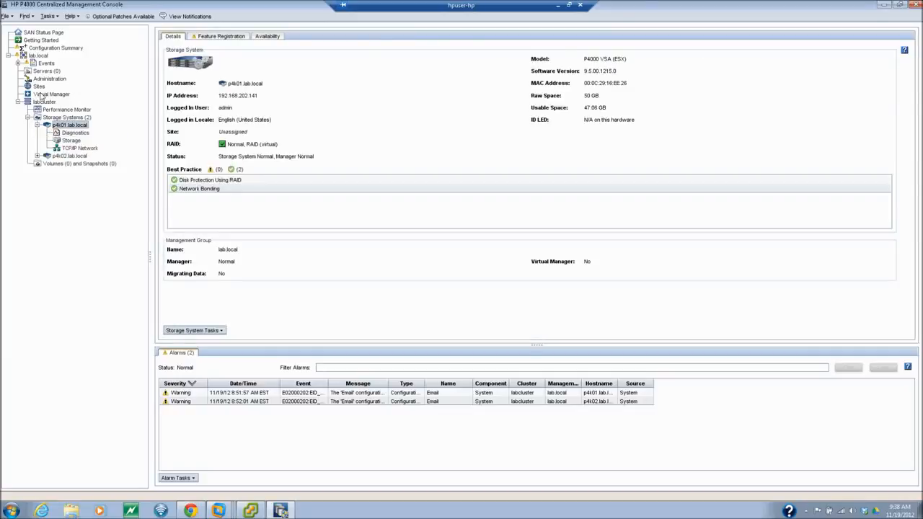
pyautogui.click(43, 102)
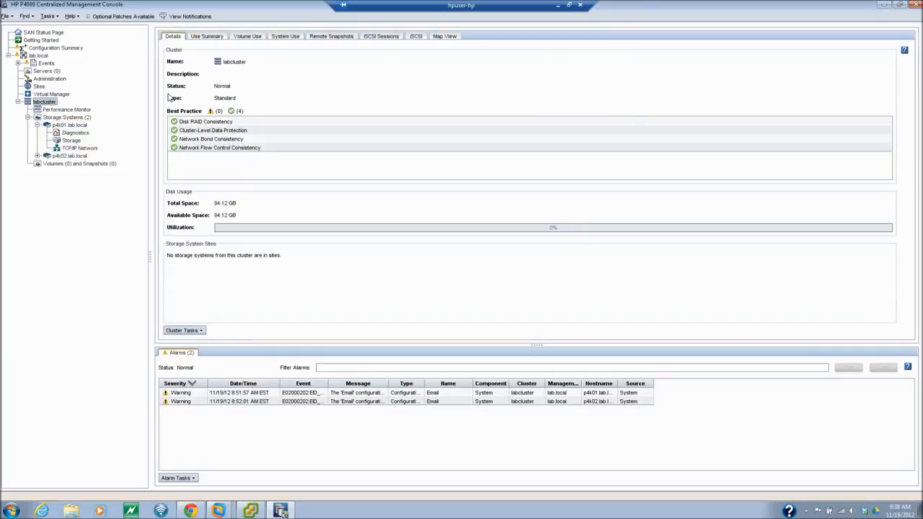
pyautogui.click(218, 38)
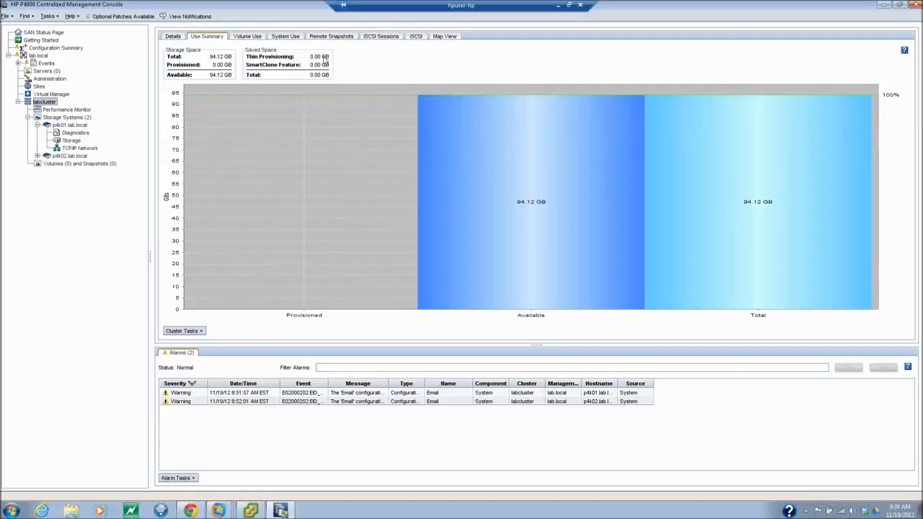
# Start a new volume named ESX_Datastore1 with description "ESX iSCSI volume 1" and a reported size of 30 GB, assigning no servers.
pyautogui.click(68, 164)
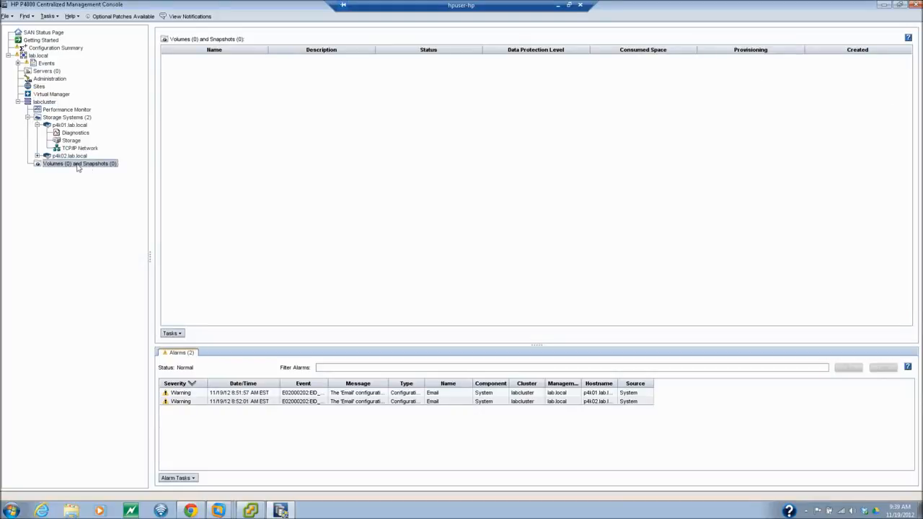
pyautogui.rightClick(77, 166)
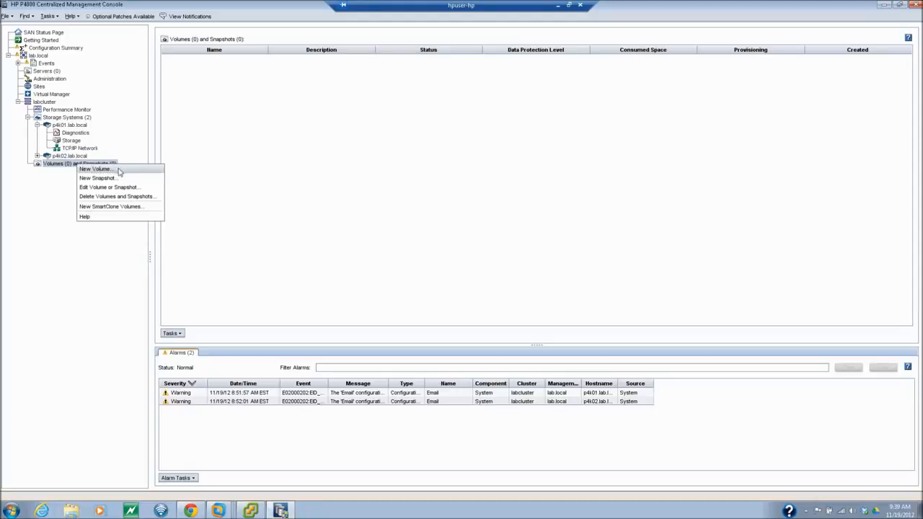
pyautogui.click(95, 168)
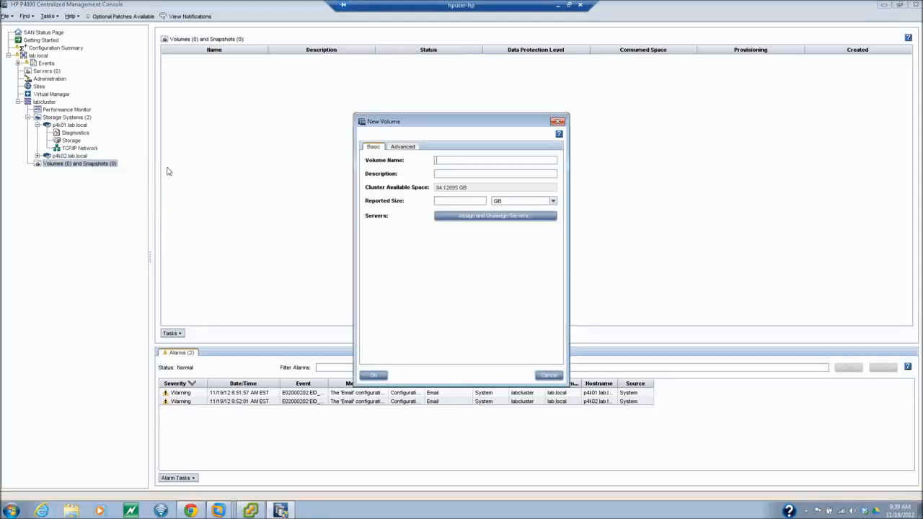
pyautogui.click(447, 163)
pyautogui.write('ESX_Datastore1')
pyautogui.click(451, 173)
pyautogui.click(458, 201)
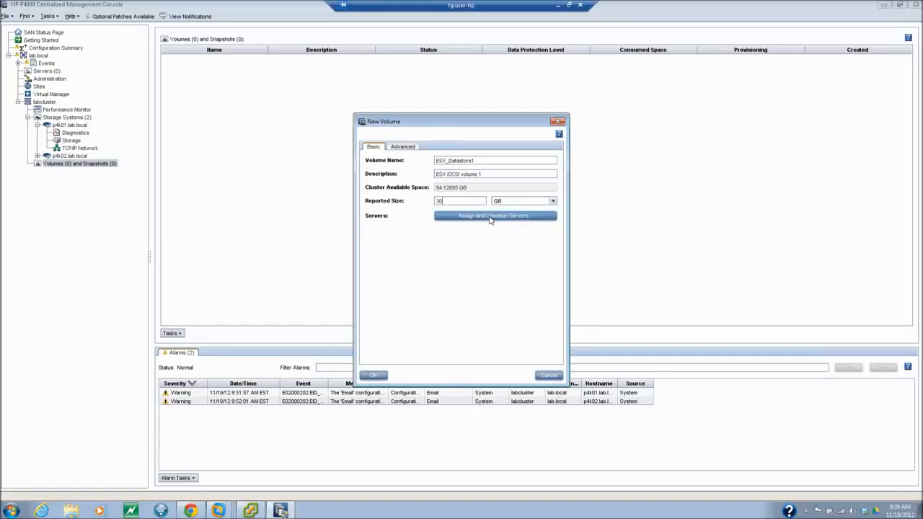
pyautogui.click(487, 220)
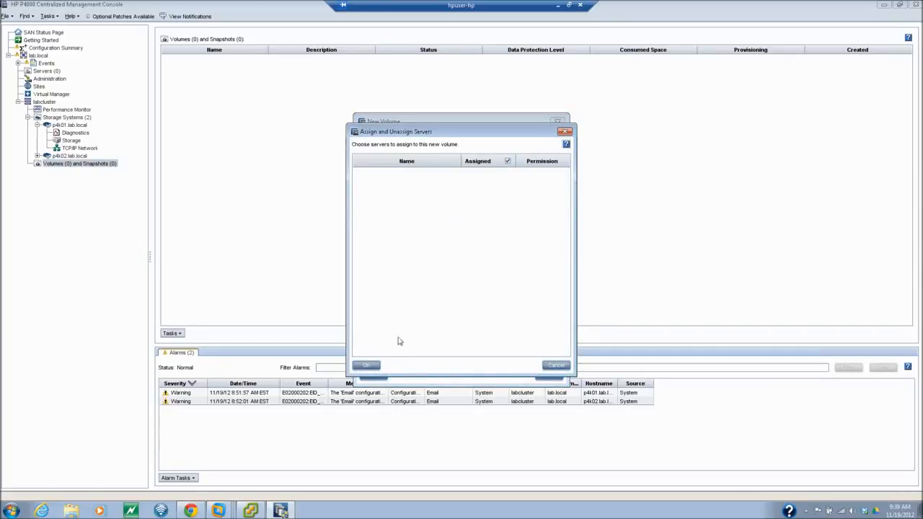
pyautogui.click(366, 365)
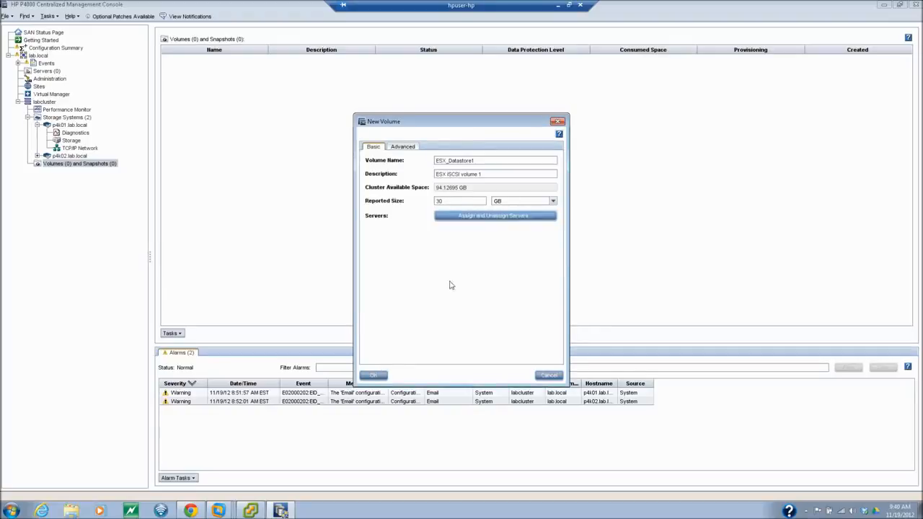
# Set the new volume to Thin provisioning with Network RAID-10 (2-Way Mirror) data protection.
pyautogui.click(407, 148)
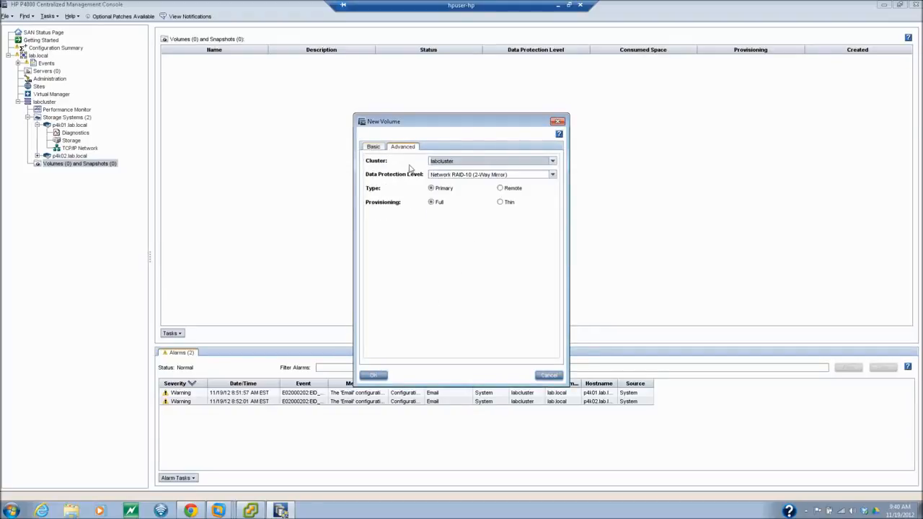
pyautogui.click(472, 175)
pyautogui.click(472, 177)
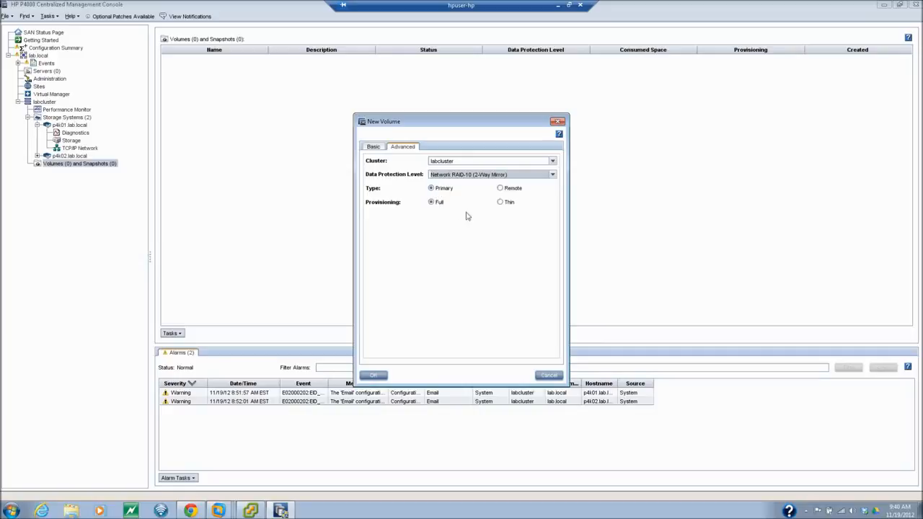
pyautogui.click(504, 205)
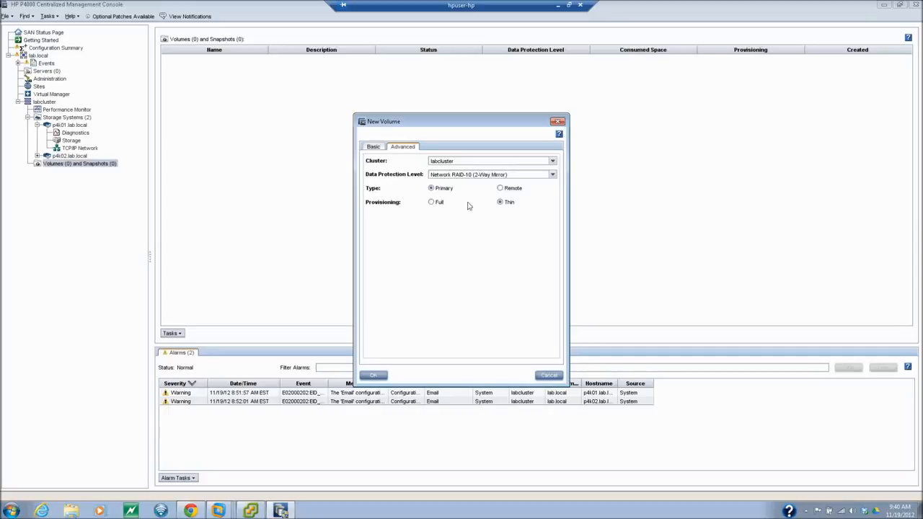
pyautogui.click(446, 175)
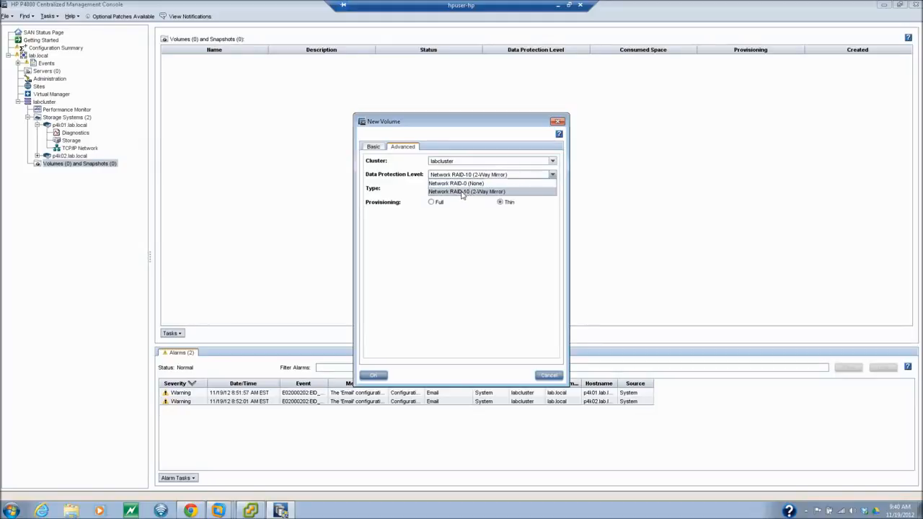
pyautogui.click(461, 191)
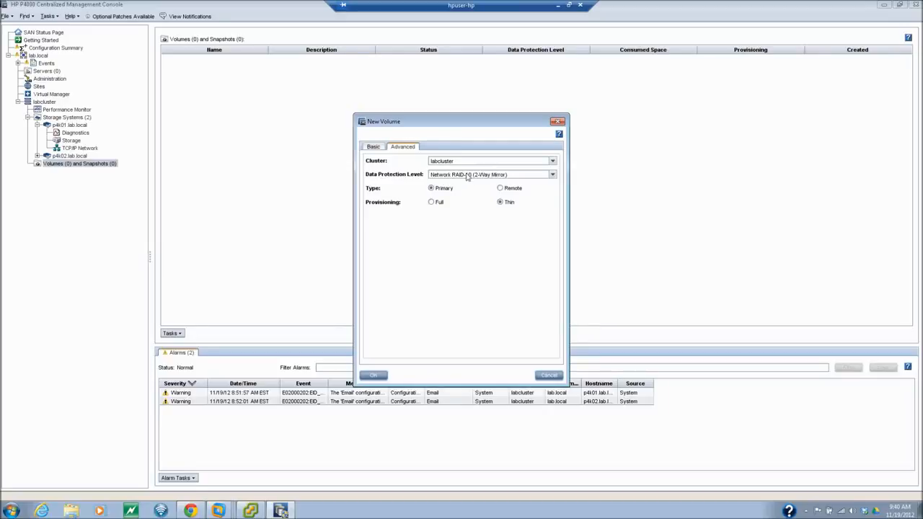
# Review the new volume's basic and advanced settings and create the volume.
pyautogui.click(373, 147)
pyautogui.click(405, 148)
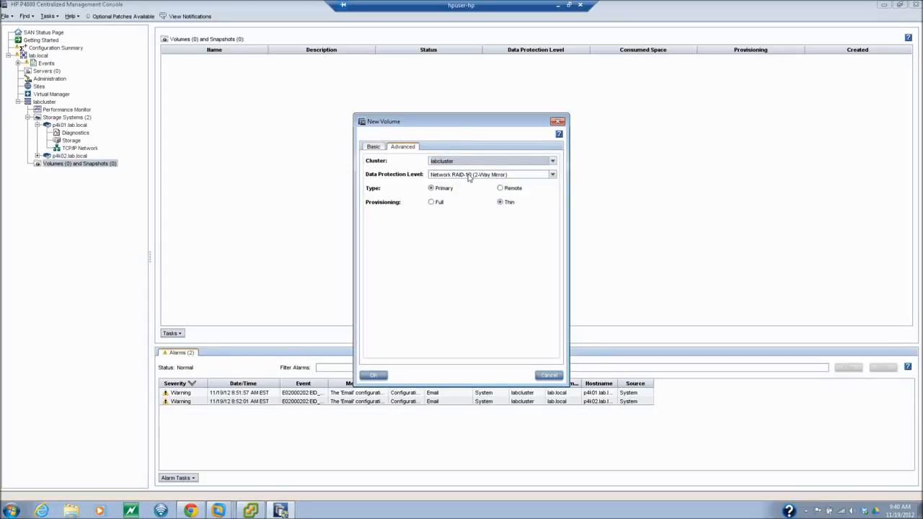
pyautogui.click(373, 147)
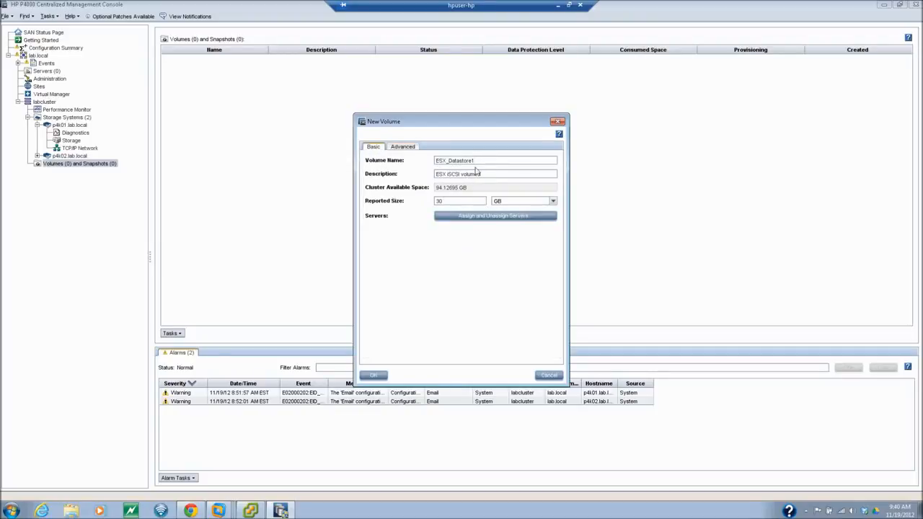
pyautogui.click(374, 375)
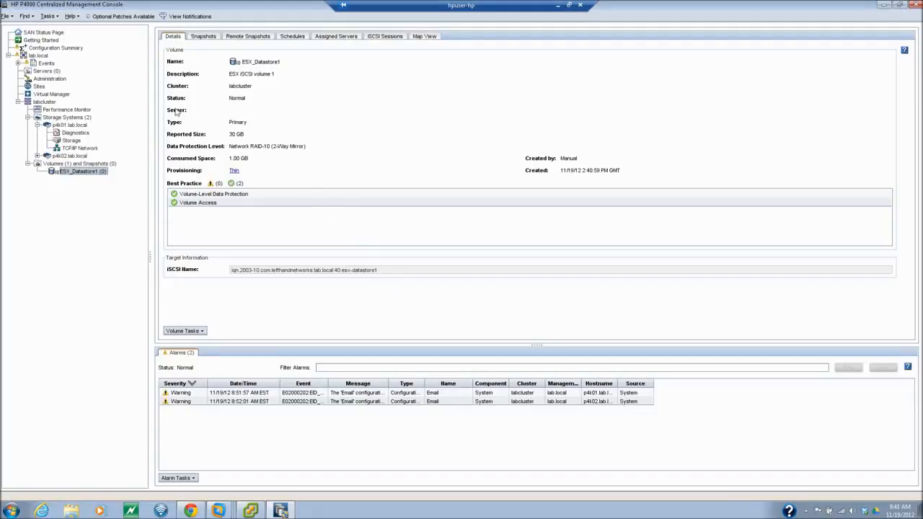
# Switch to vSphere Client and copy the iSCSI name of host 192.168.201.131's iSCSI software adapter vmhba33.
pyautogui.click(69, 164)
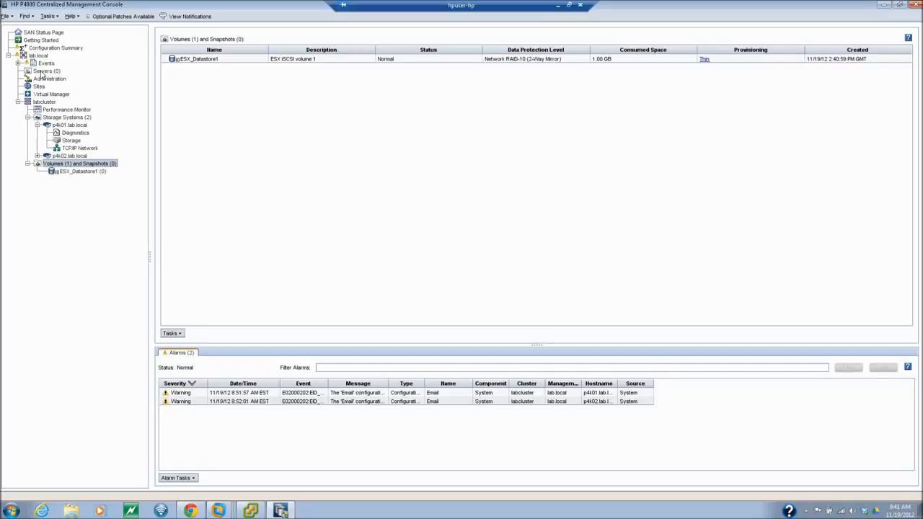
pyautogui.click(43, 71)
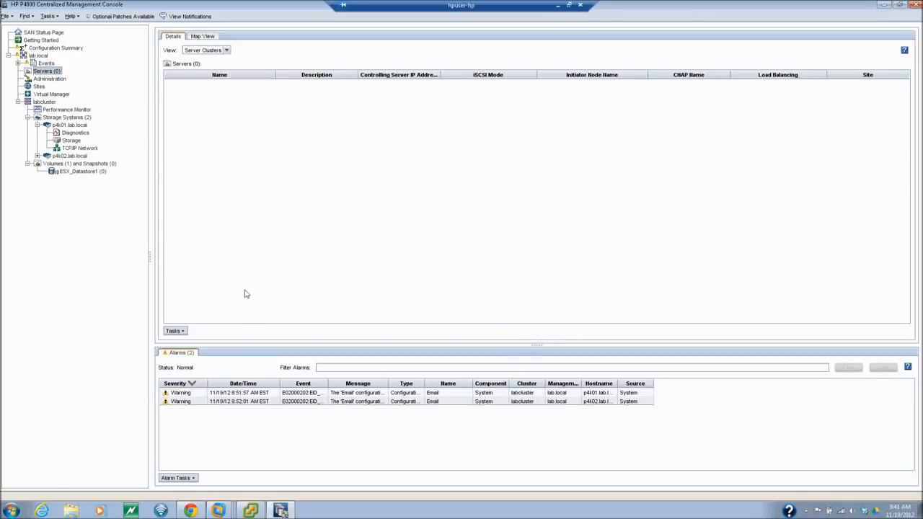
pyautogui.click(250, 510)
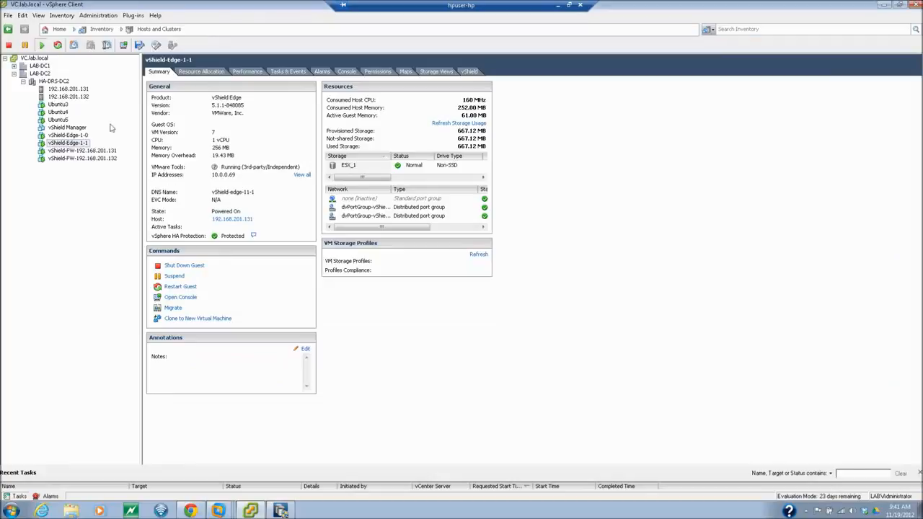
pyautogui.click(61, 90)
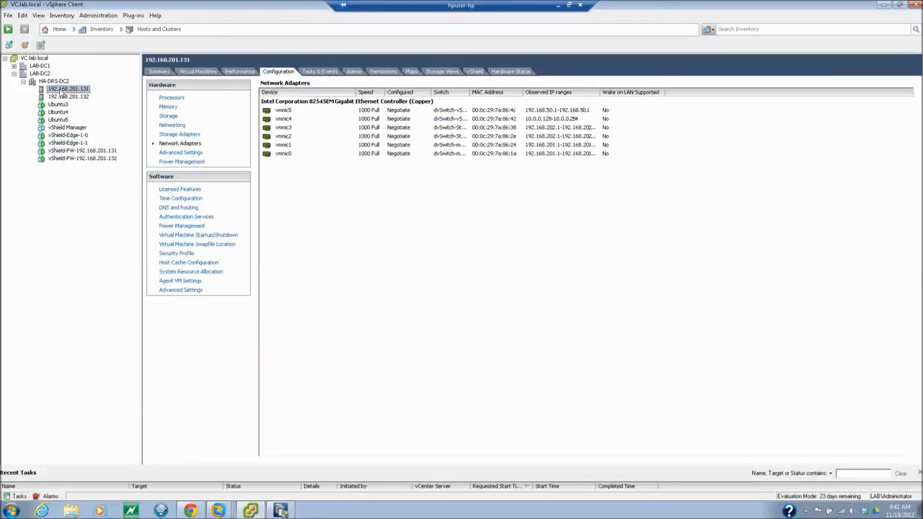
pyautogui.click(178, 135)
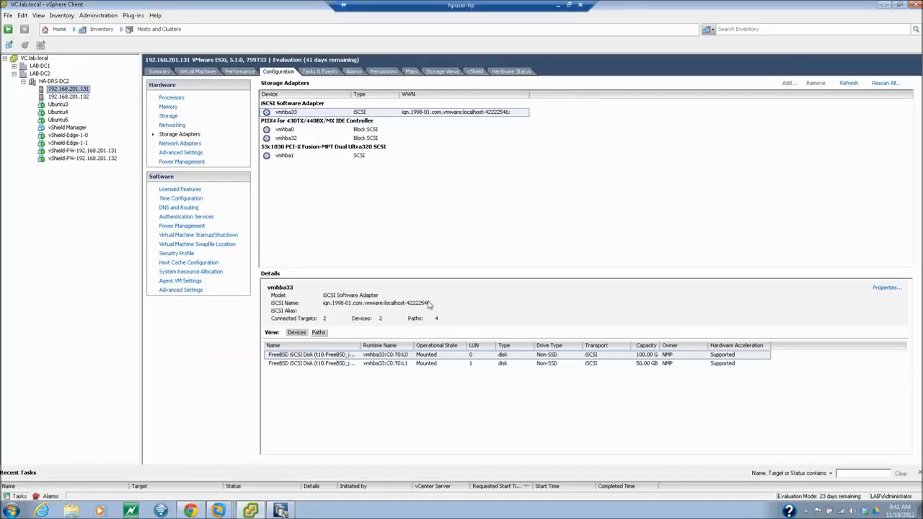
pyautogui.moveTo(430, 303); pyautogui.dragTo(325, 305)
pyautogui.rightClick(327, 305)
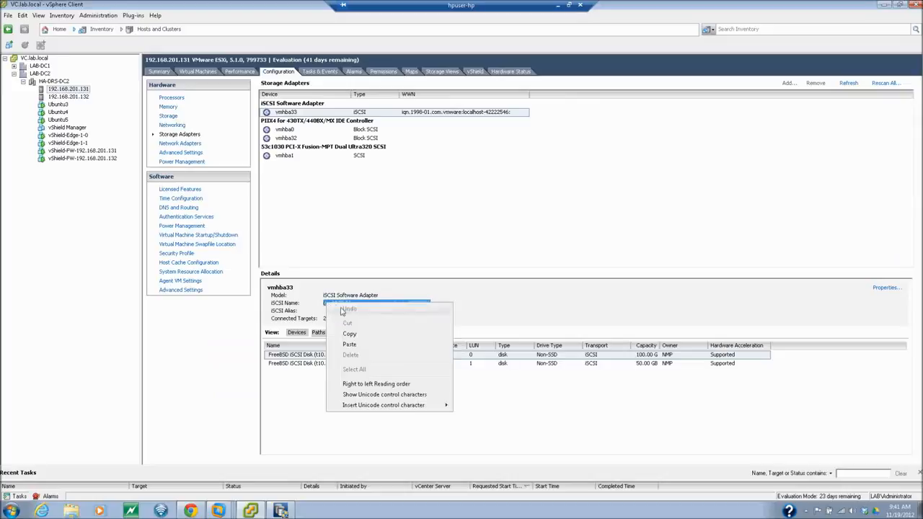
pyautogui.click(359, 332)
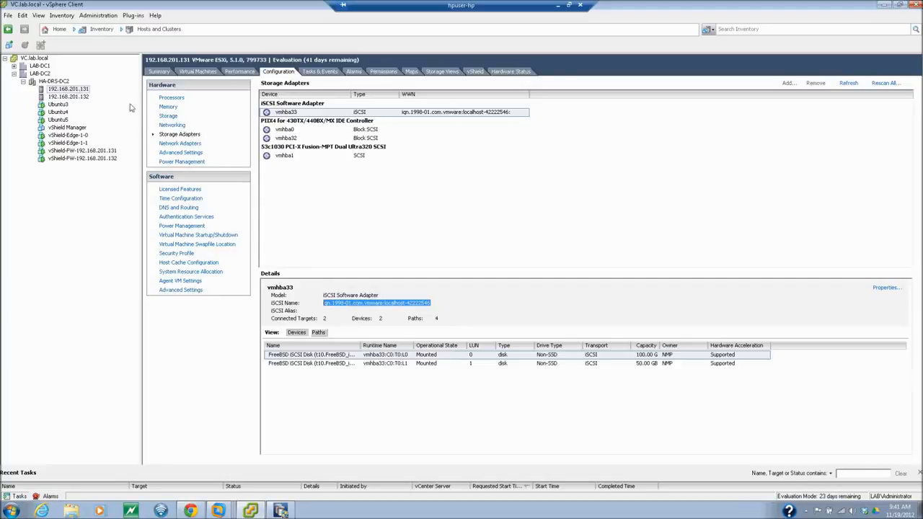
# Back in the HP P4000 console, start a new server named ESX01 and paste the copied iSCSI name as its initiator node name.
pyautogui.click(282, 510)
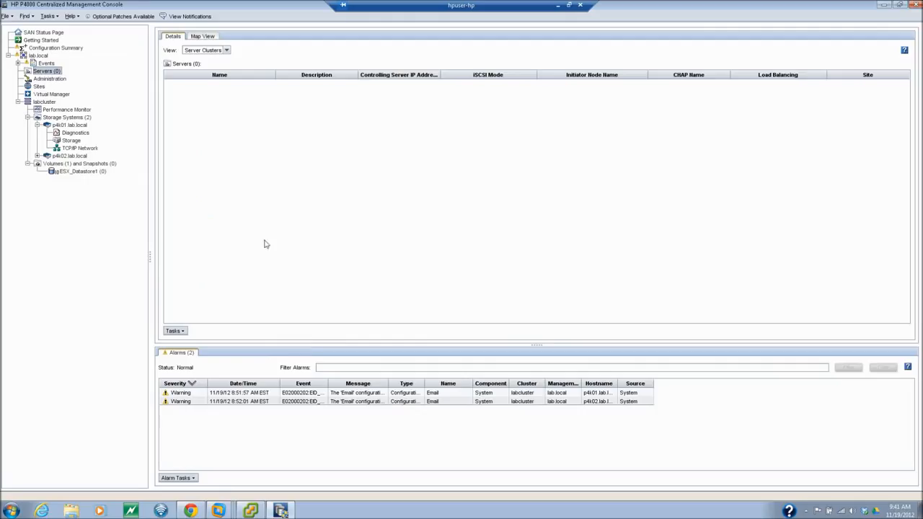
pyautogui.click(184, 332)
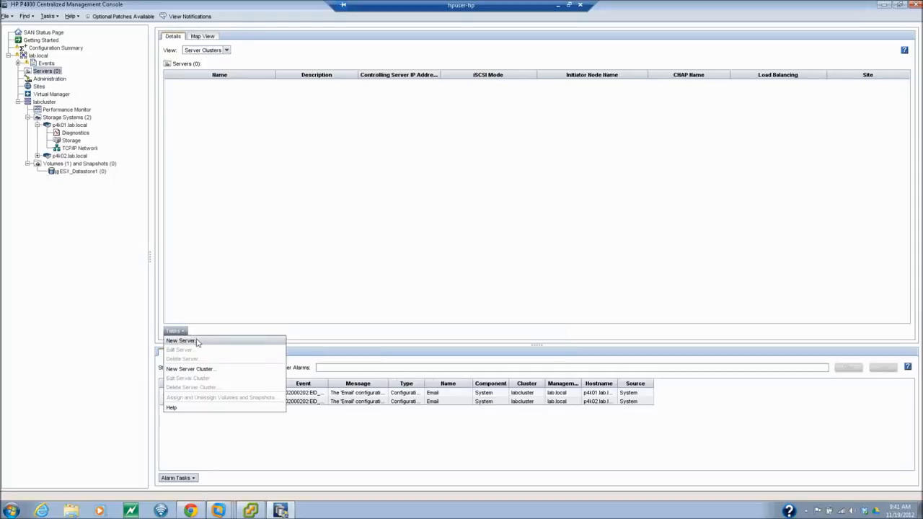
pyautogui.click(196, 340)
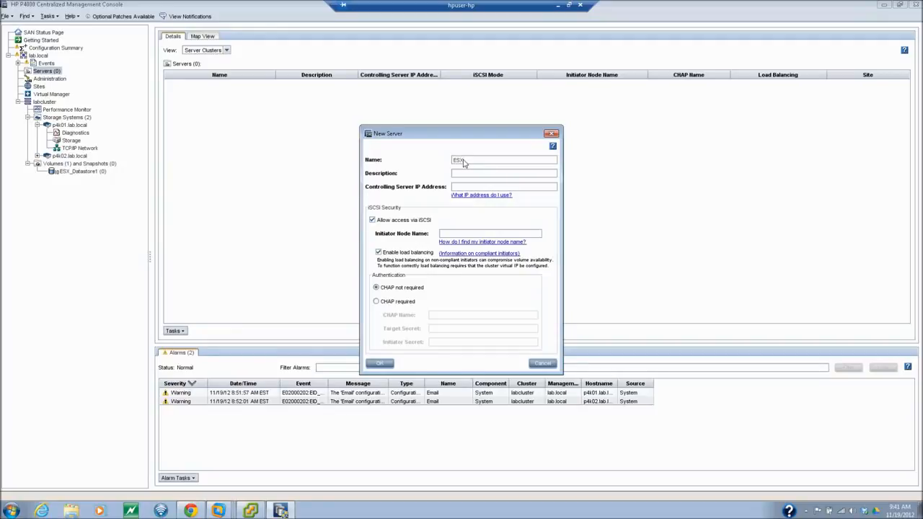
pyautogui.write('i')
pyautogui.press('Tab')
pyautogui.press('Tab')
pyautogui.press('Tab')
pyautogui.hotkey('ctrl', 'v')
pyautogui.press('Home')
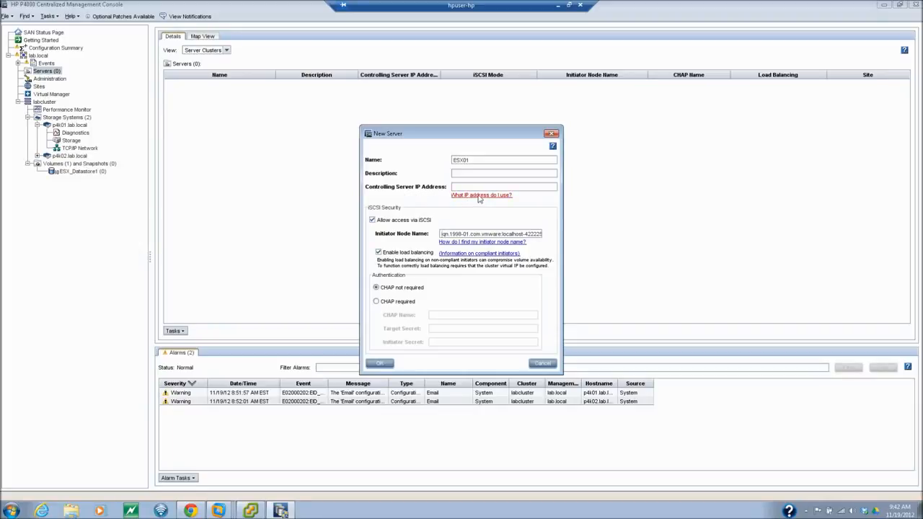
# Read the help on the controlling server IP address, then create the server with that address left blank.
pyautogui.click(479, 196)
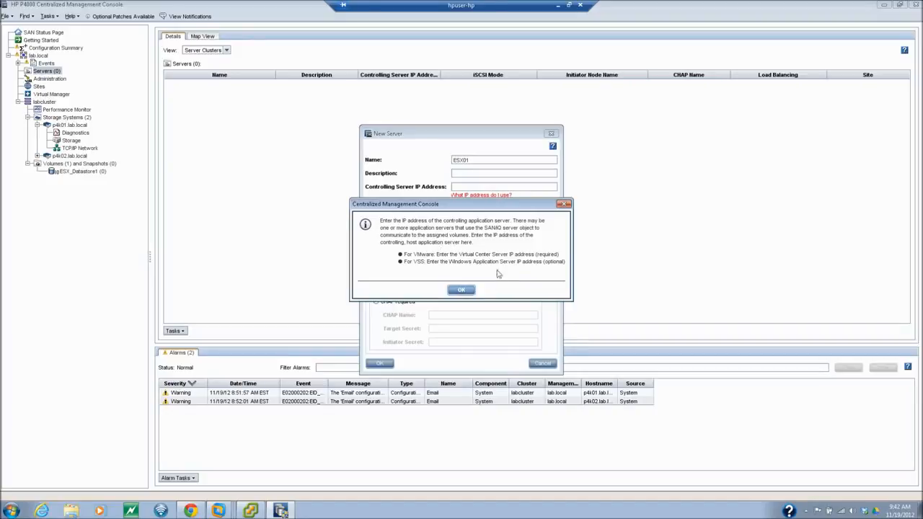
pyautogui.click(462, 290)
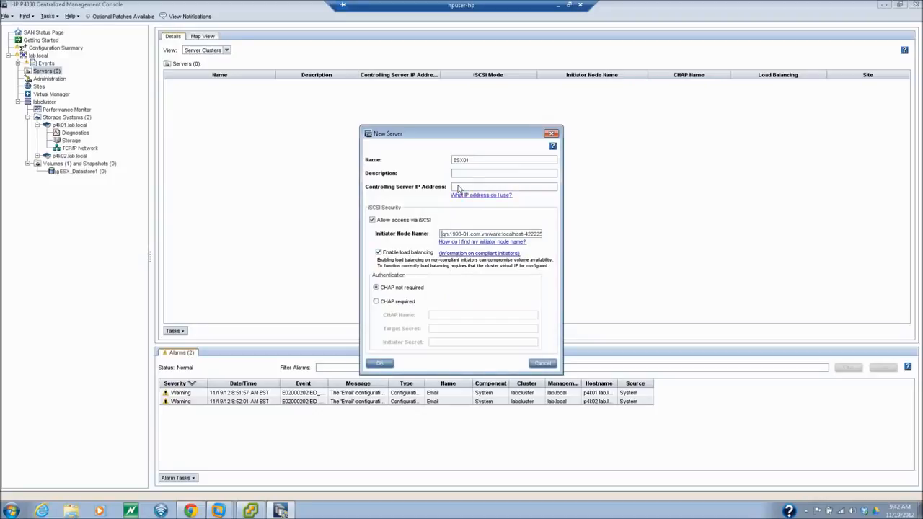
pyautogui.click(380, 363)
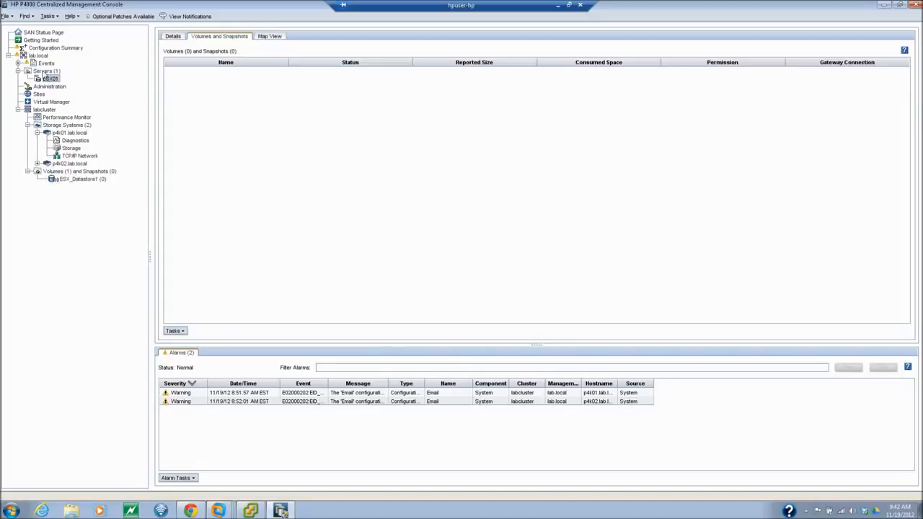
# Switch to vSphere Client and copy the iSCSI name of host 192.168.201.132's iSCSI software adapter vmhba33.
pyautogui.click(43, 72)
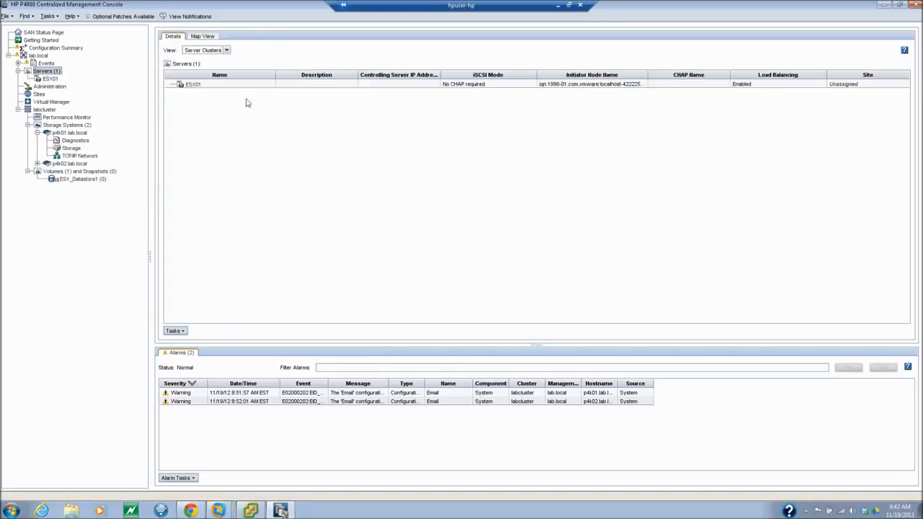
pyautogui.click(250, 512)
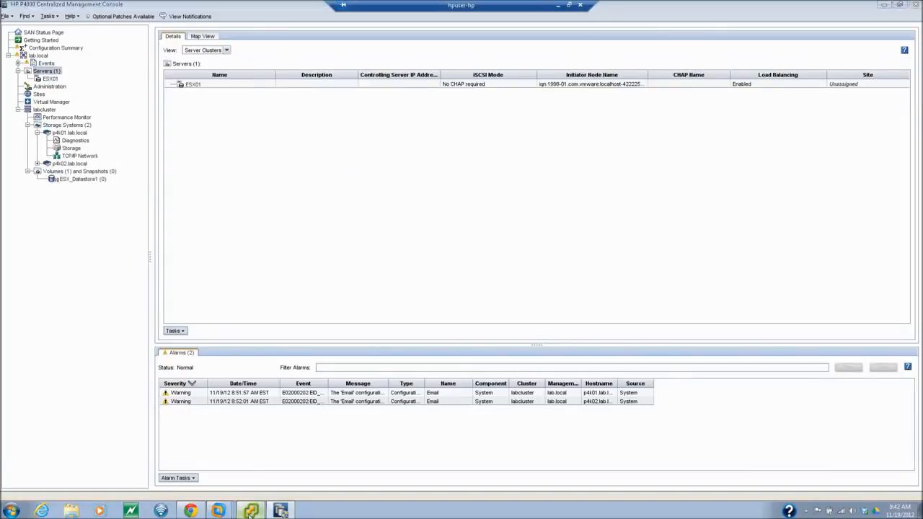
pyautogui.click(80, 97)
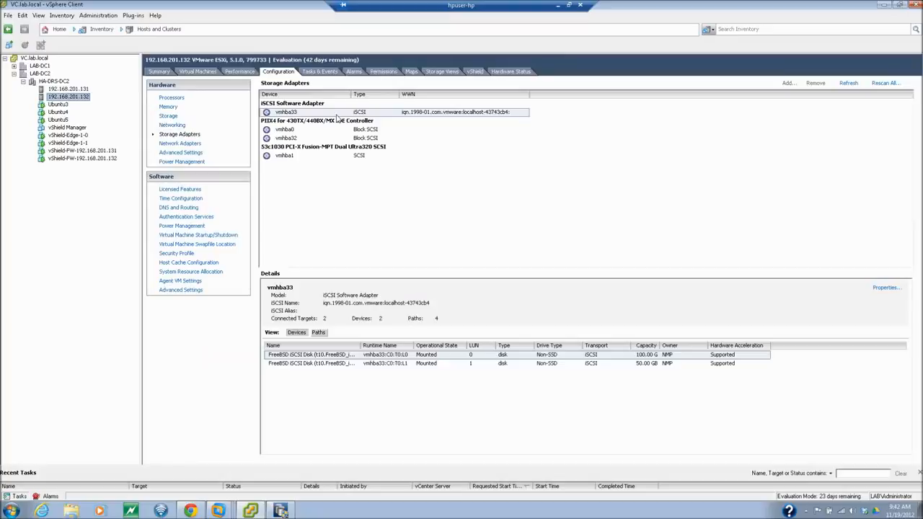
pyautogui.moveTo(433, 303); pyautogui.dragTo(318, 304)
pyautogui.hotkey('ctrl', 'c')
# Back in the HP P4000 console, create a second server named ESX02 with the copied iSCSI name as its initiator node name.
pyautogui.hotkey('alt', 'Tab')
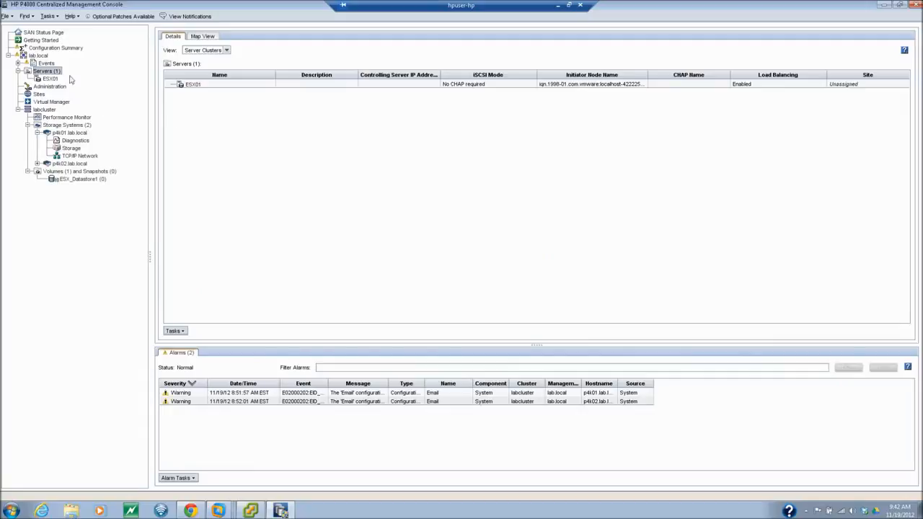
pyautogui.rightClick(52, 73)
pyautogui.click(62, 79)
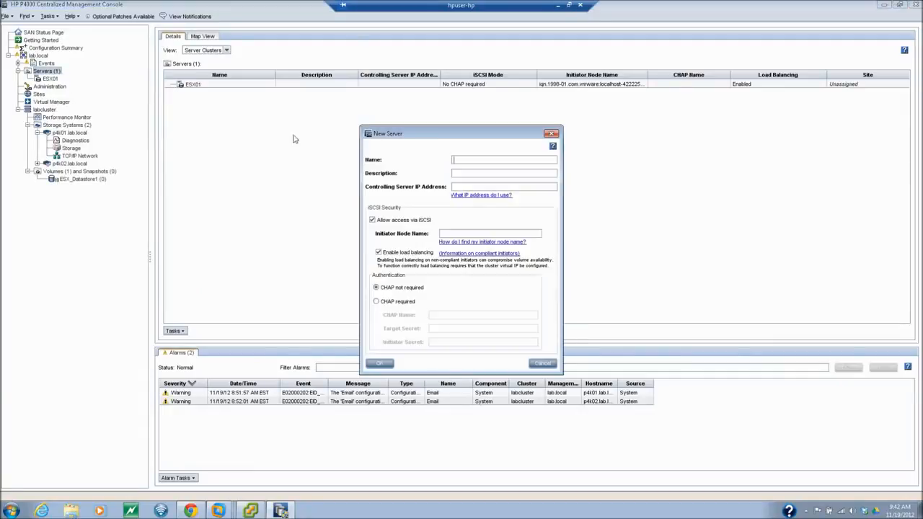
pyautogui.click(461, 160)
pyautogui.hotkey('ctrl', 'v')
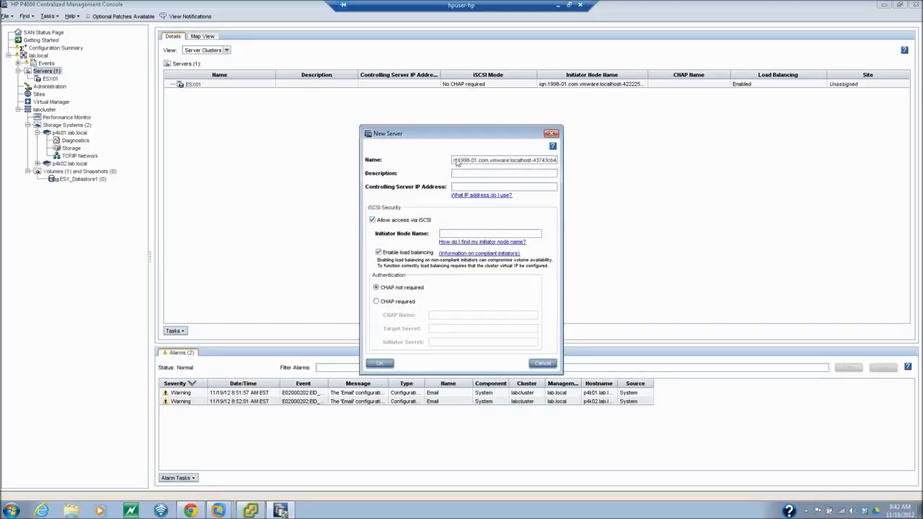
pyautogui.tripleClick(456, 162)
pyautogui.hotkey('ctrl', 'c')
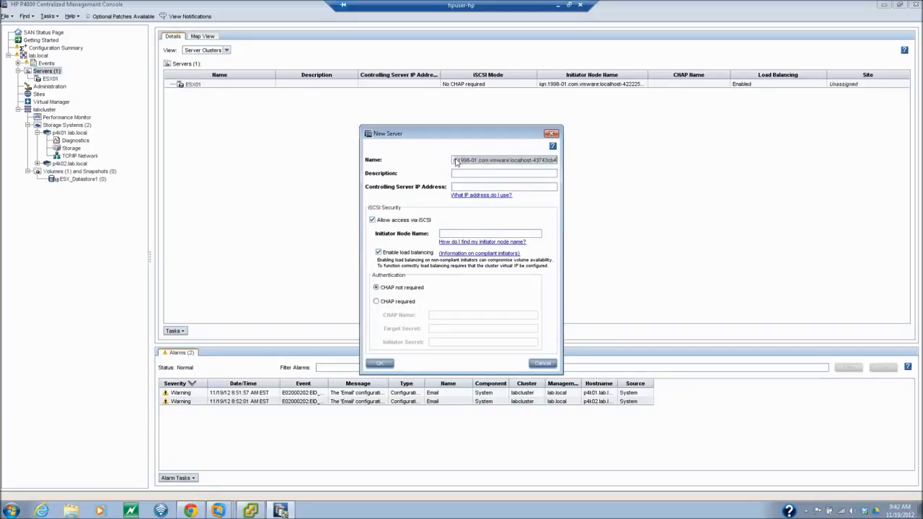
pyautogui.press('BackSpace')
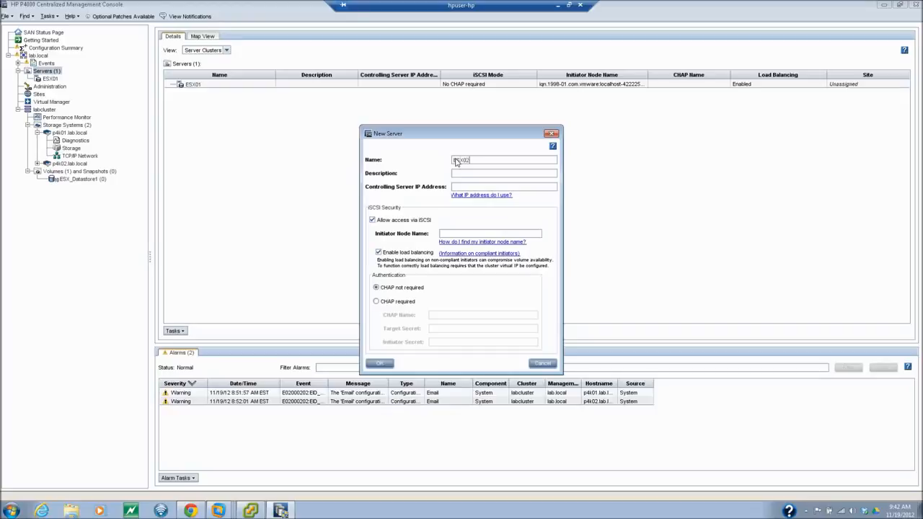
pyautogui.hotkey('ctrl', 'v')
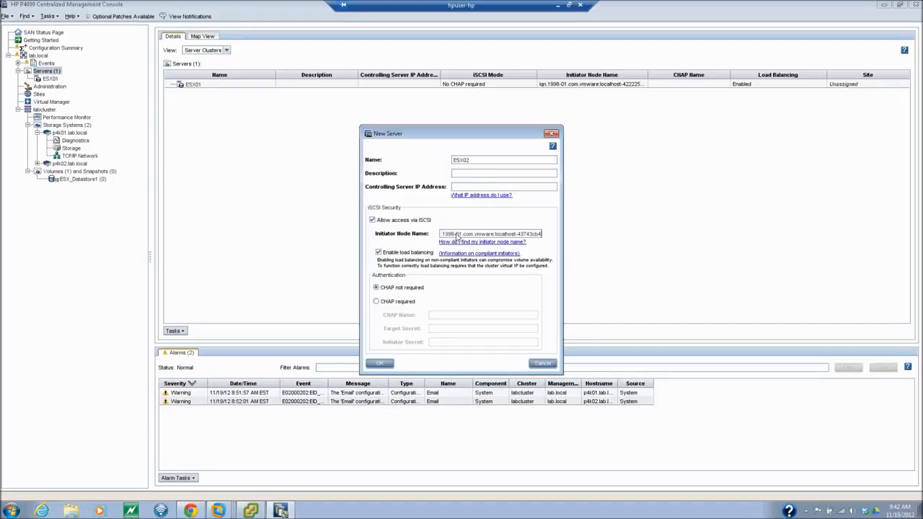
pyautogui.click(380, 364)
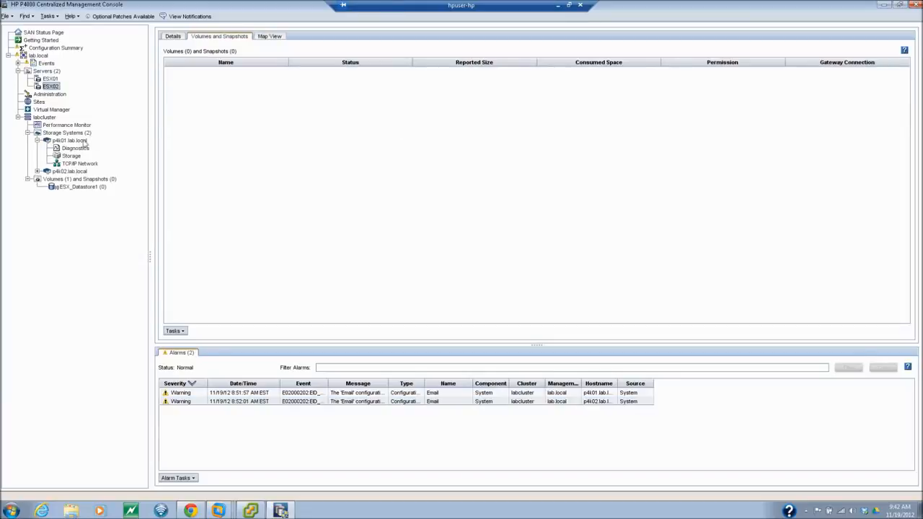
pyautogui.click(49, 72)
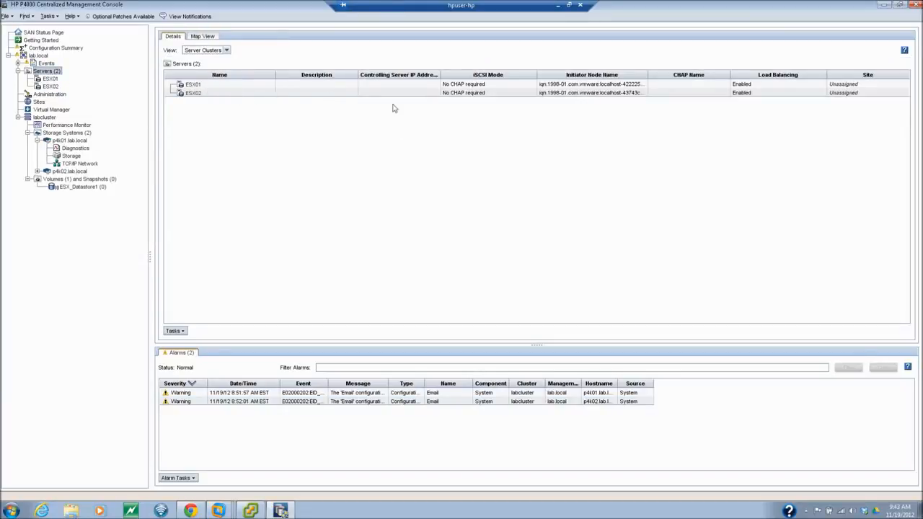
# Assign servers ESX01 and ESX02 to volume ESX_Datastore1 with Read/Write permission, continuing without a server cluster.
pyautogui.click(61, 180)
pyautogui.rightClick(209, 59)
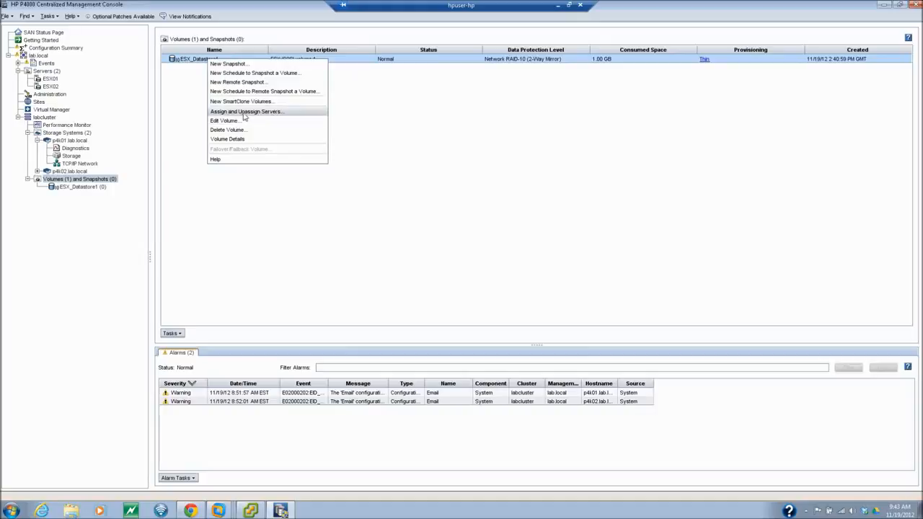
pyautogui.click(242, 112)
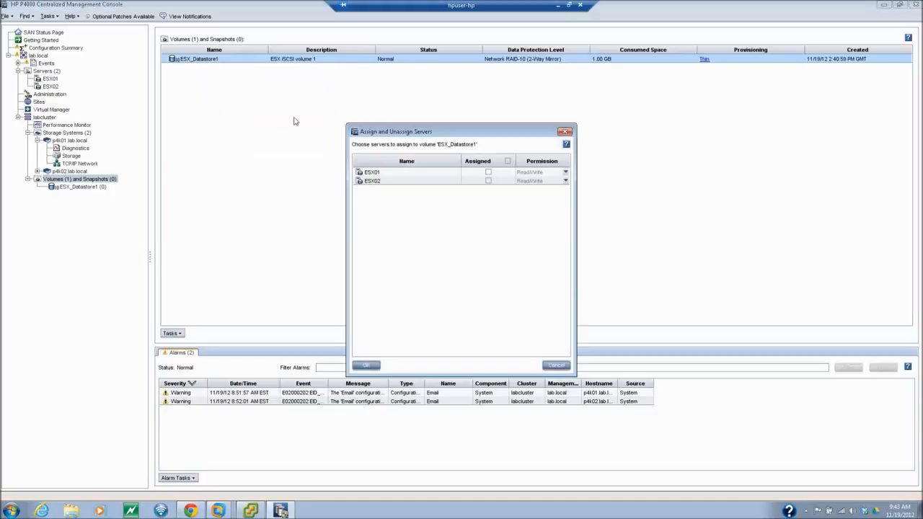
pyautogui.click(507, 161)
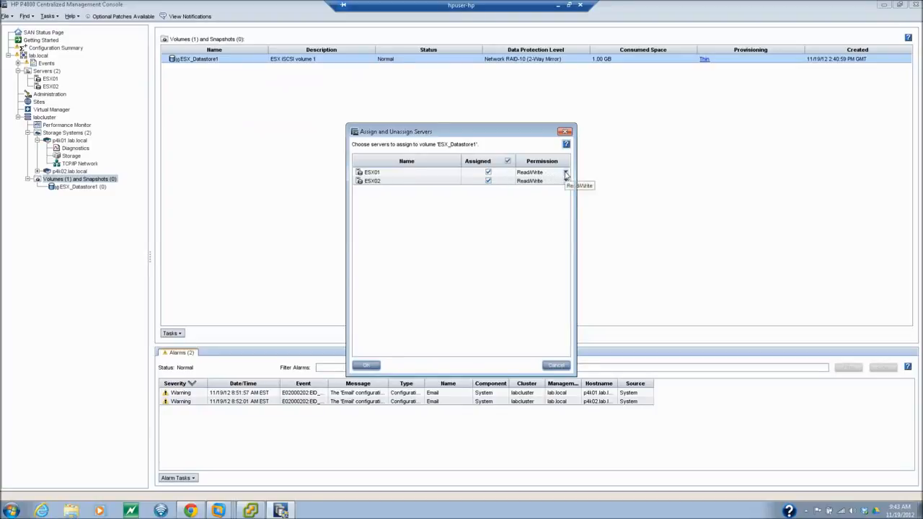
pyautogui.click(566, 174)
pyautogui.click(533, 196)
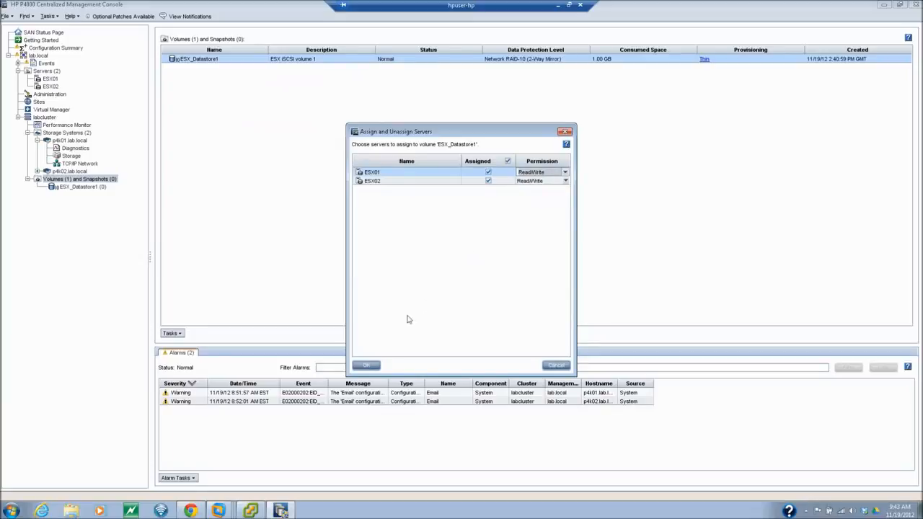
pyautogui.click(366, 365)
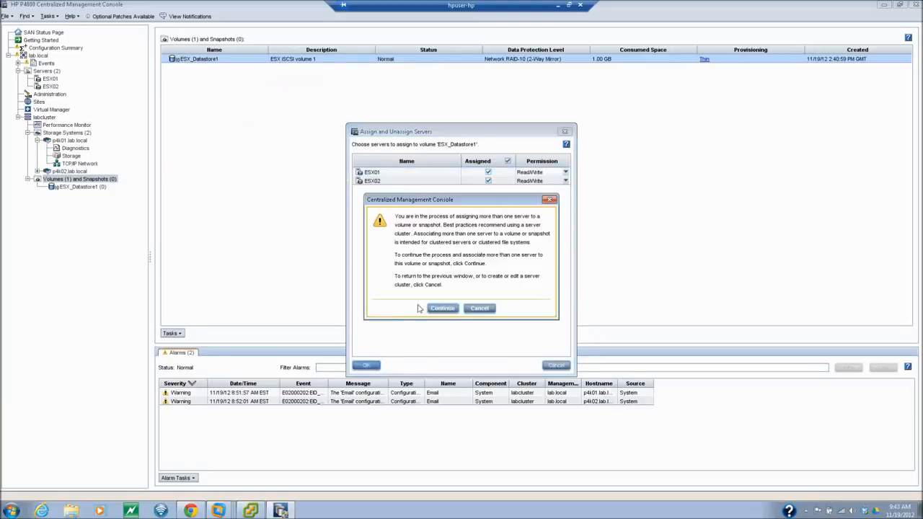
pyautogui.click(441, 308)
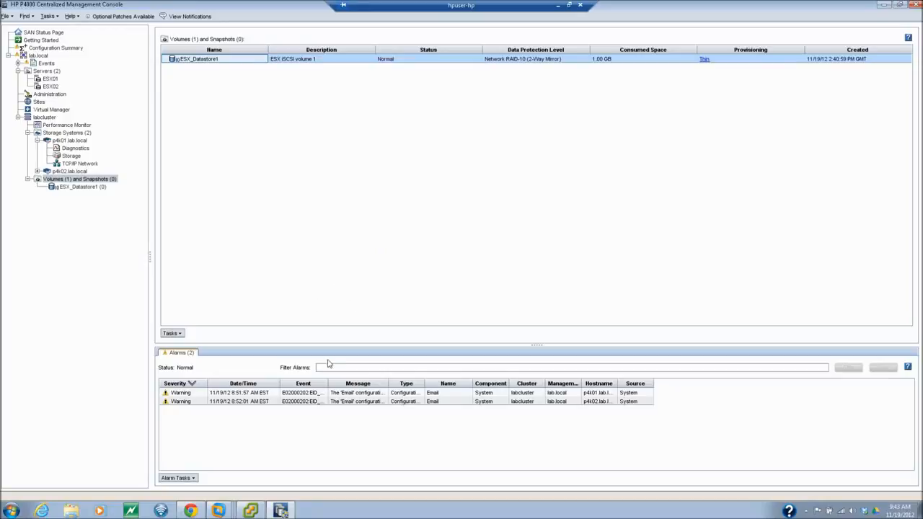
# Look up the virtual IP address configured for the labcluster cluster.
pyautogui.moveTo(254, 510)
pyautogui.click(43, 118)
pyautogui.rightClick(43, 118)
pyautogui.moveTo(61, 133)
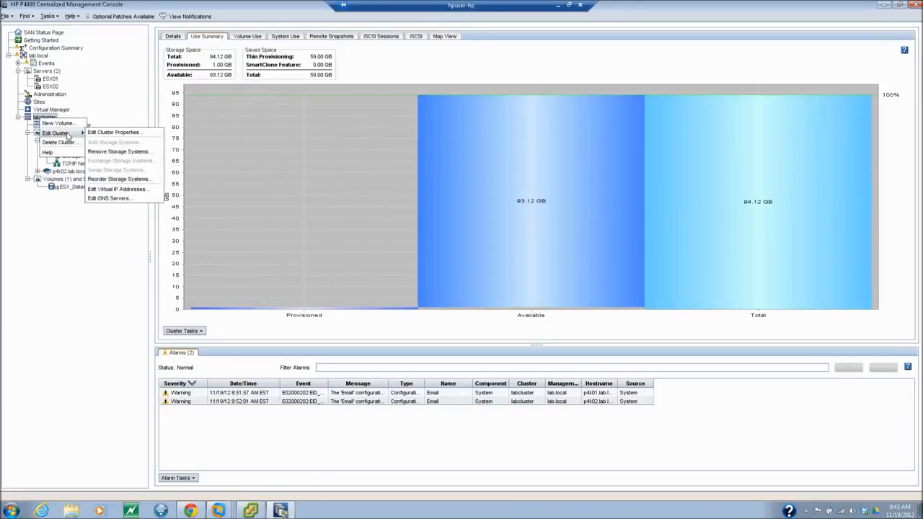
pyautogui.click(115, 188)
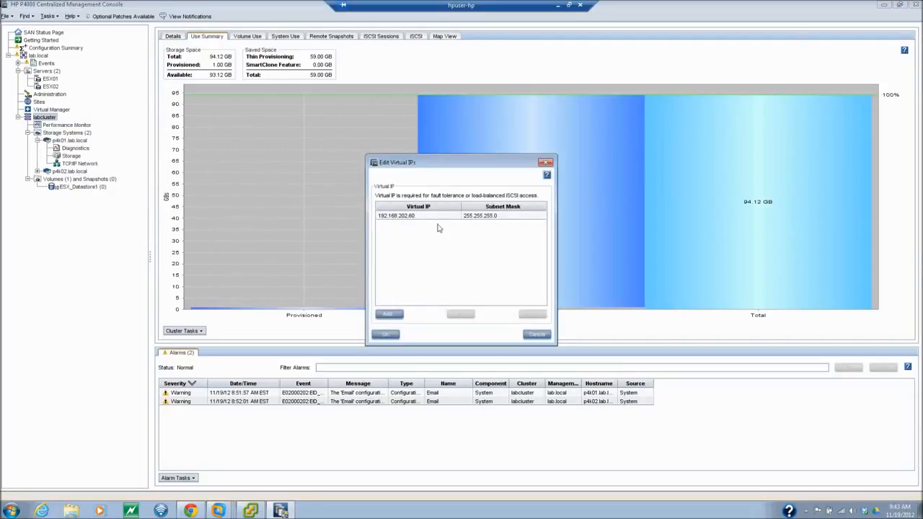
# In vSphere Client, add 192.168.202.60 as a dynamic discovery target for vmhba33 on host 192.168.201.131 and rescan the adapter.
pyautogui.click(250, 511)
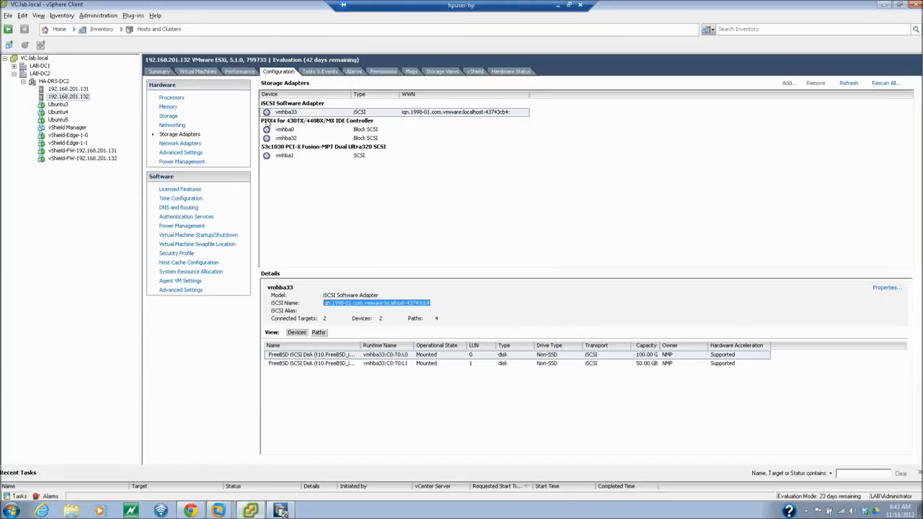
pyautogui.click(83, 89)
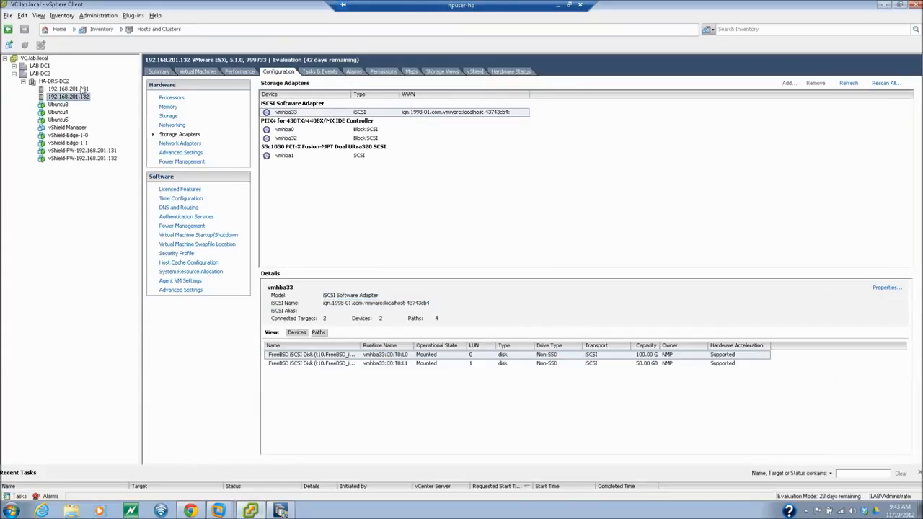
pyautogui.rightClick(303, 113)
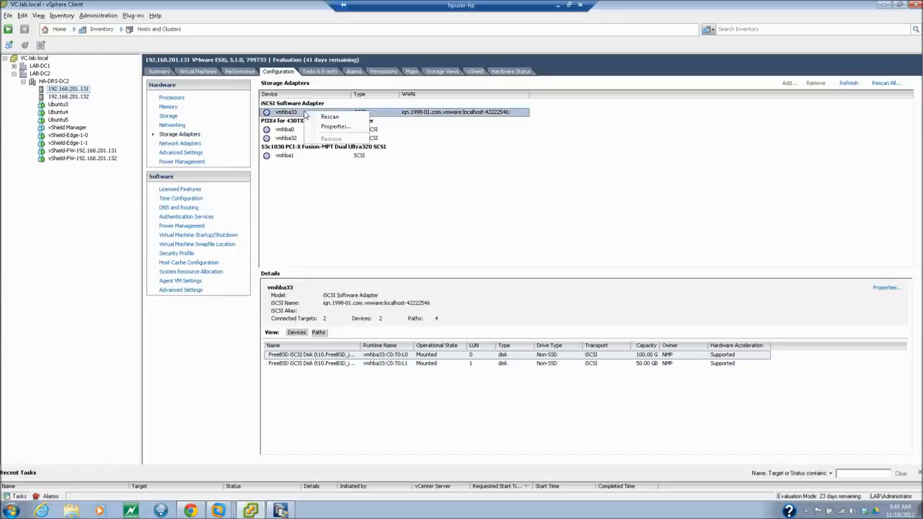
pyautogui.click(333, 127)
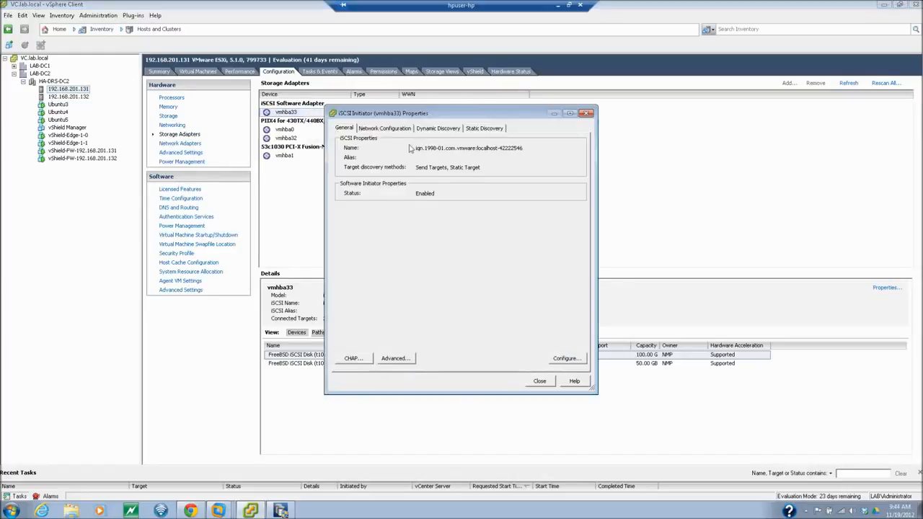
pyautogui.moveTo(379, 114); pyautogui.dragTo(460, 147)
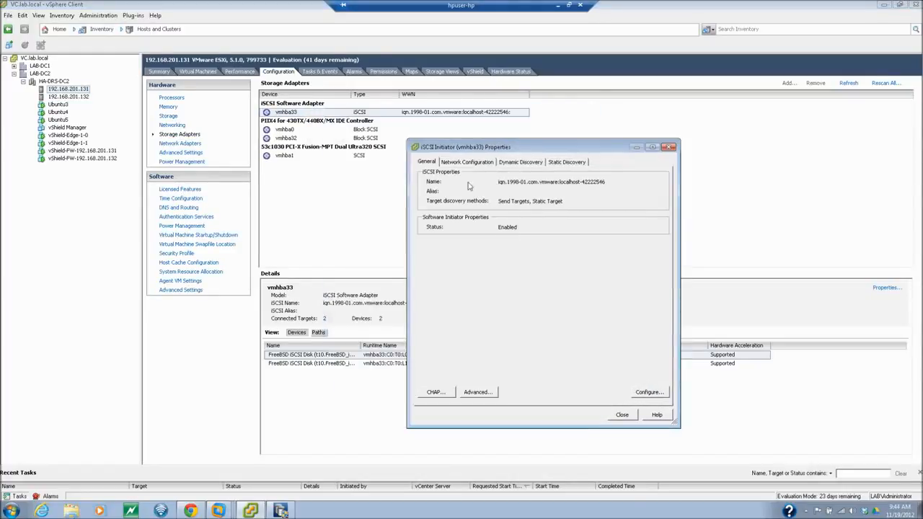
pyautogui.click(505, 163)
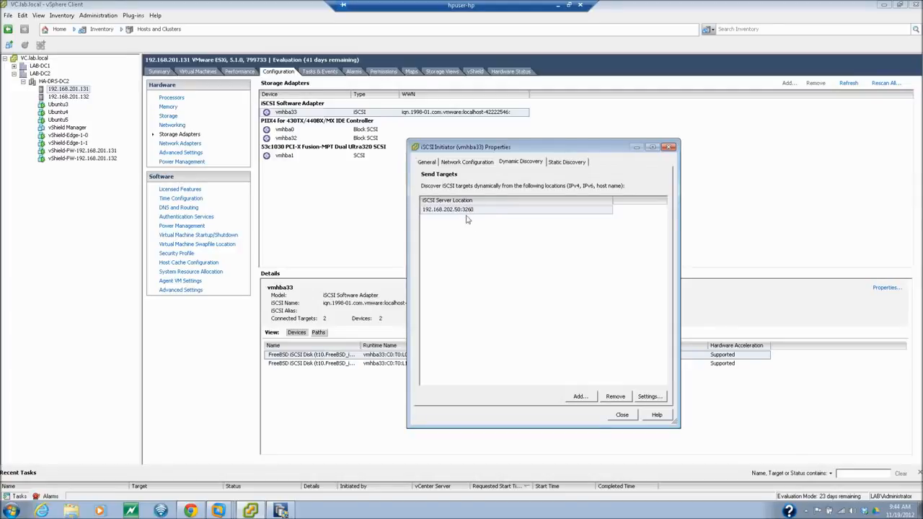
pyautogui.click(580, 397)
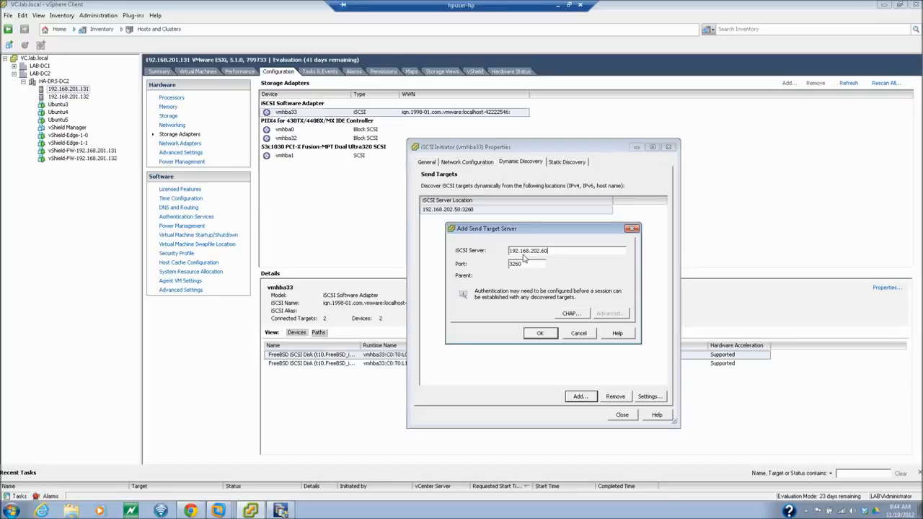
pyautogui.click(551, 336)
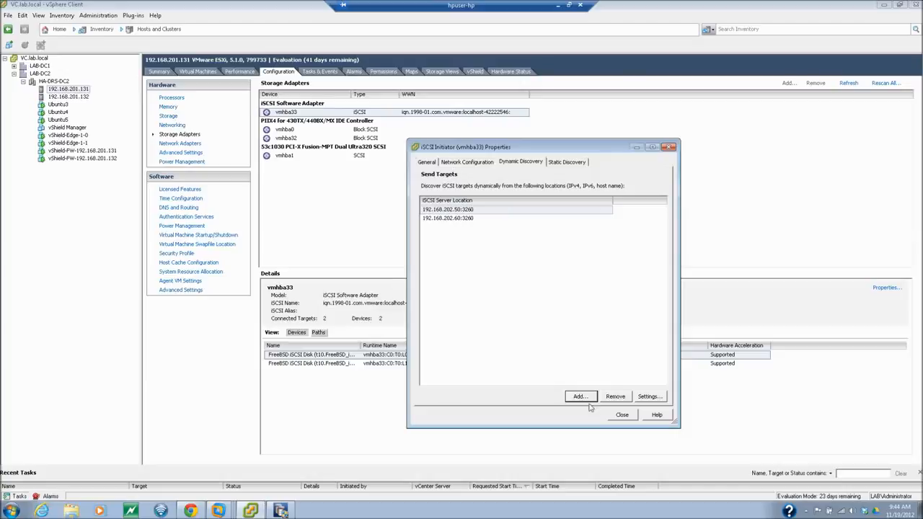
pyautogui.click(613, 415)
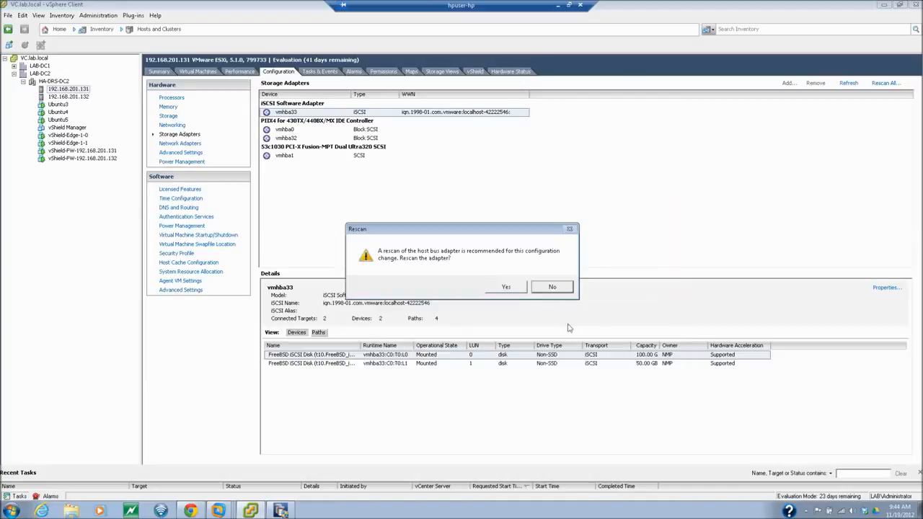
pyautogui.click(507, 288)
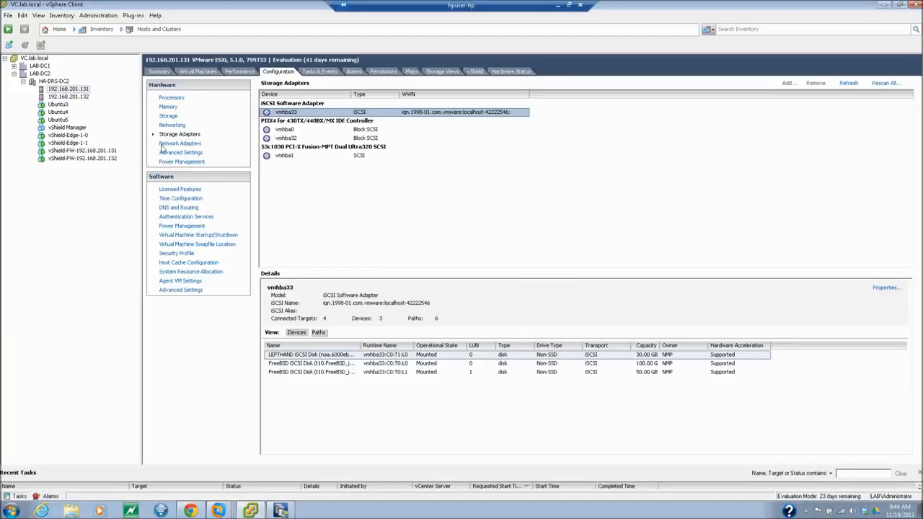
# Add the dynamic discovery target 192.168.202.60 to vmhba33 on host 192.168.201.132 and rescan that adapter.
pyautogui.click(81, 97)
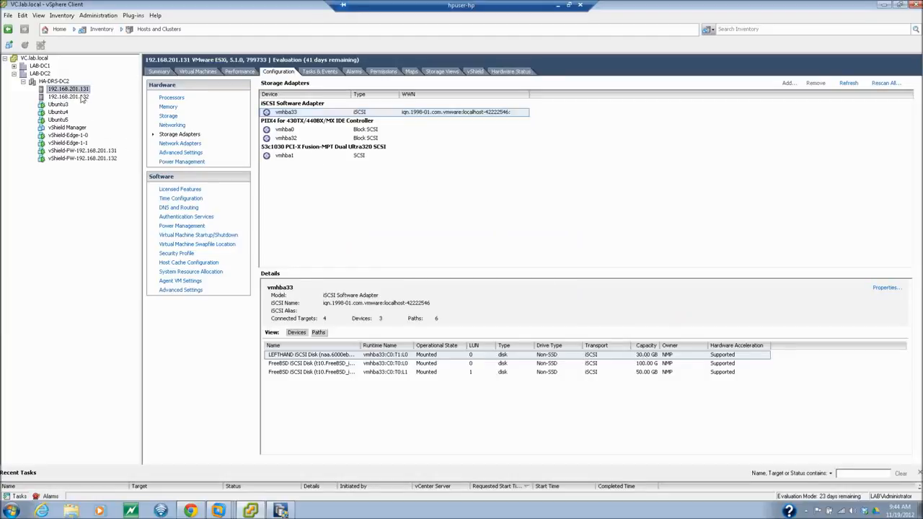
pyautogui.rightClick(305, 114)
pyautogui.click(329, 130)
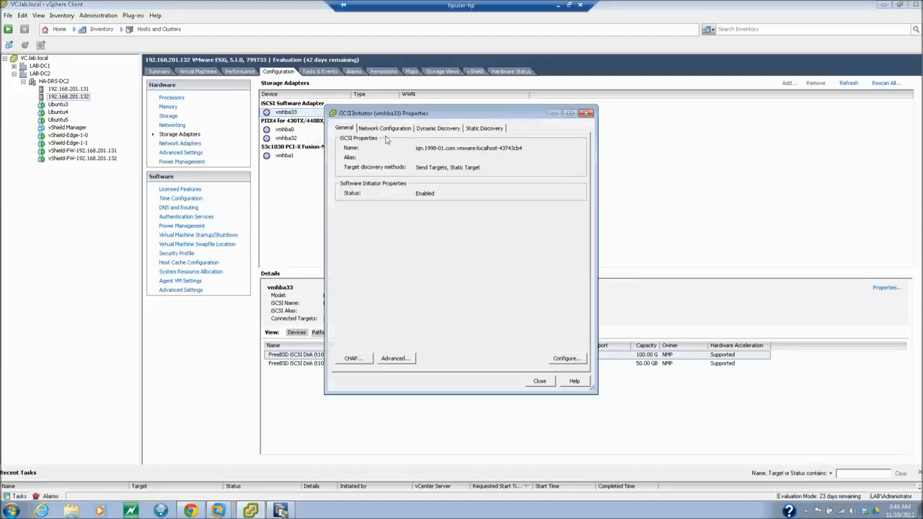
pyautogui.click(440, 129)
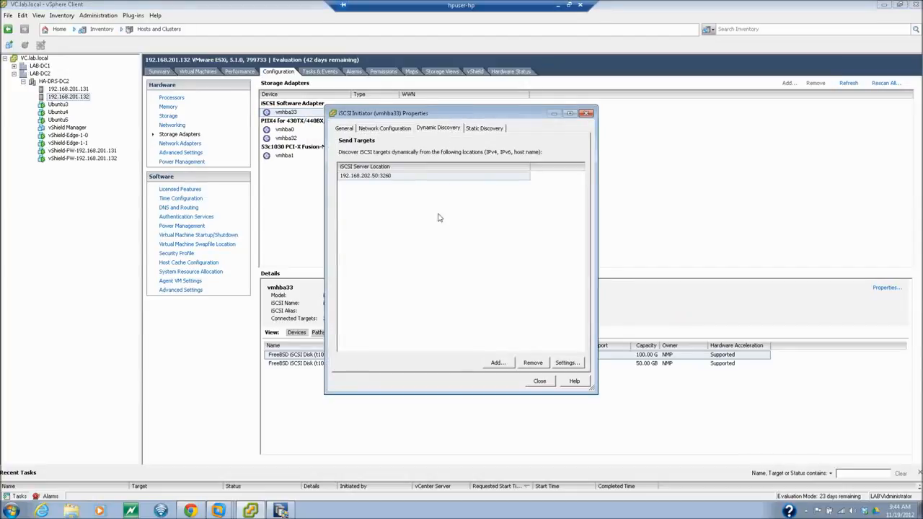
pyautogui.click(497, 362)
pyautogui.write('192.168.202.60')
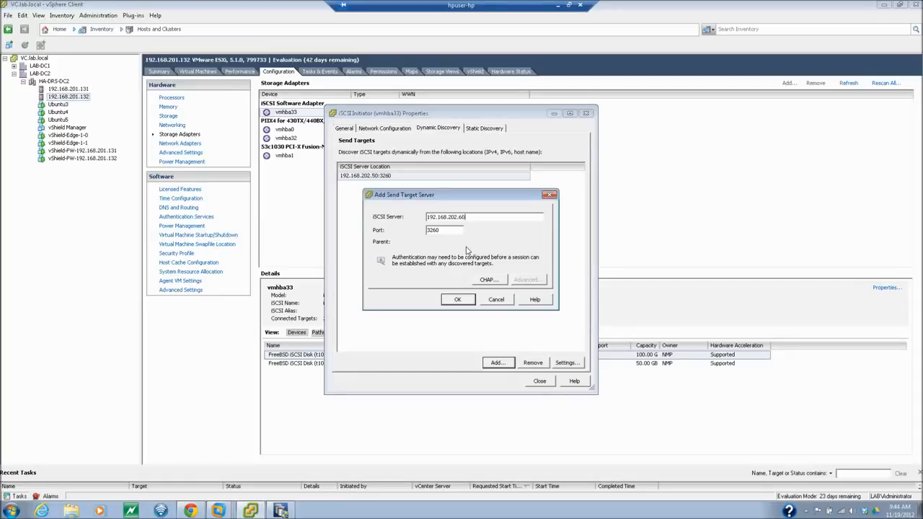
pyautogui.click(458, 298)
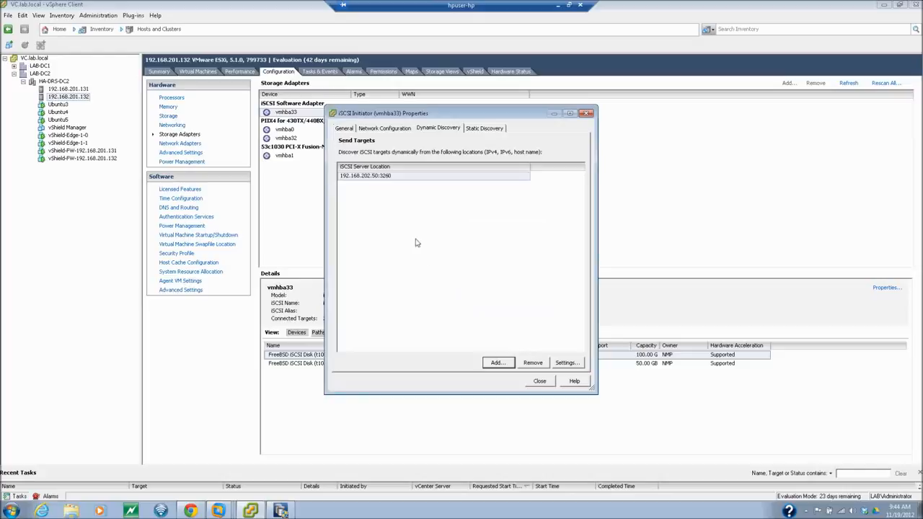
pyautogui.click(540, 383)
pyautogui.click(499, 288)
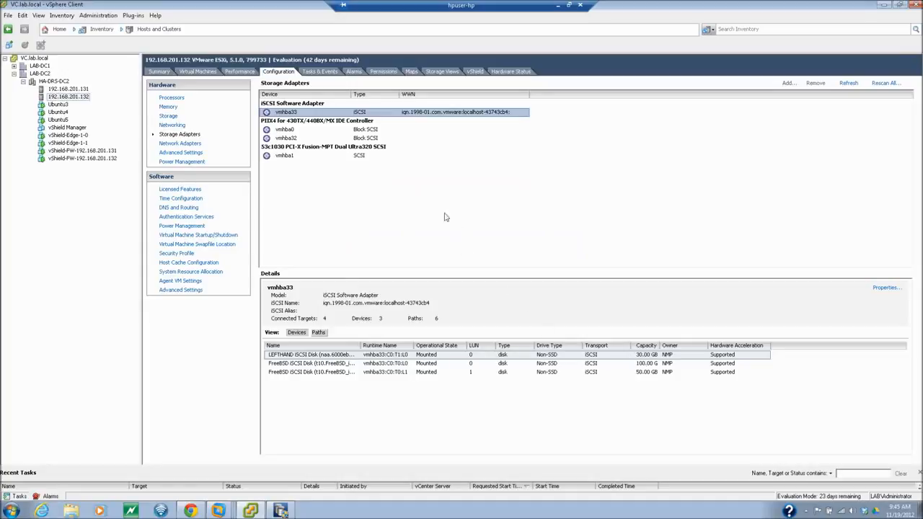
# Create a VMFS-5 datastore named P4000_DataStore_1 on host 192.168.201.132, using the maximum available space of the 30 GB LEFTHAND iSCSI disk.
pyautogui.click(168, 116)
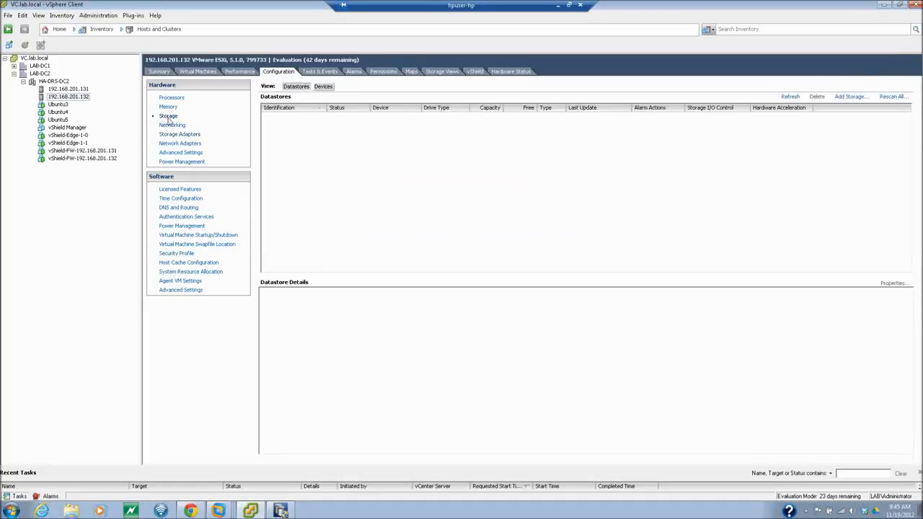
pyautogui.click(849, 97)
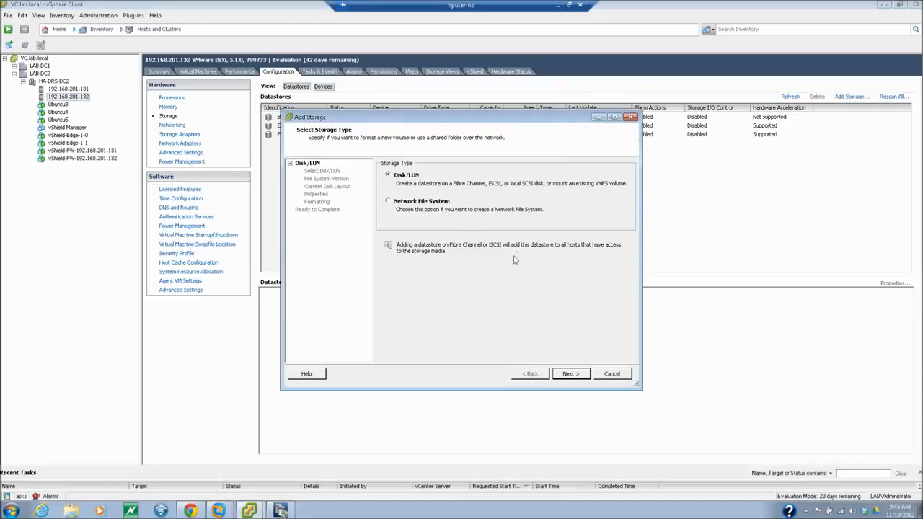
pyautogui.click(561, 374)
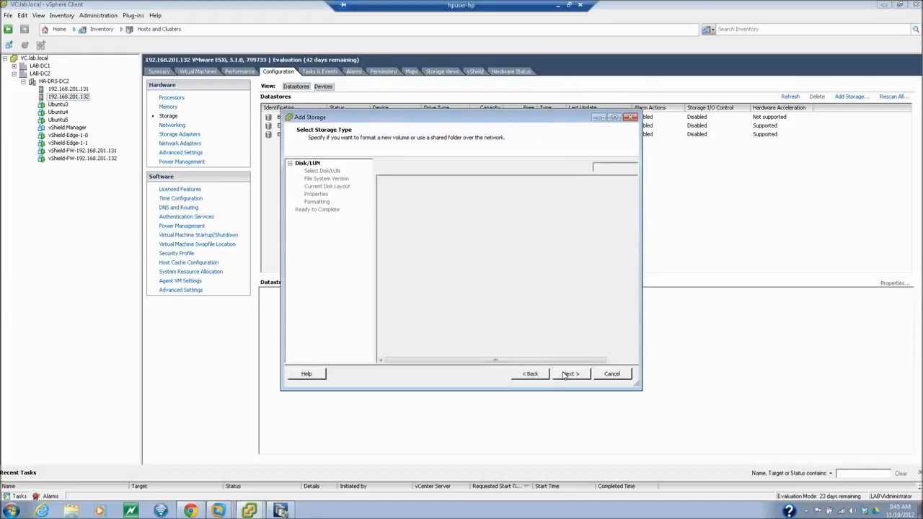
pyautogui.click(421, 191)
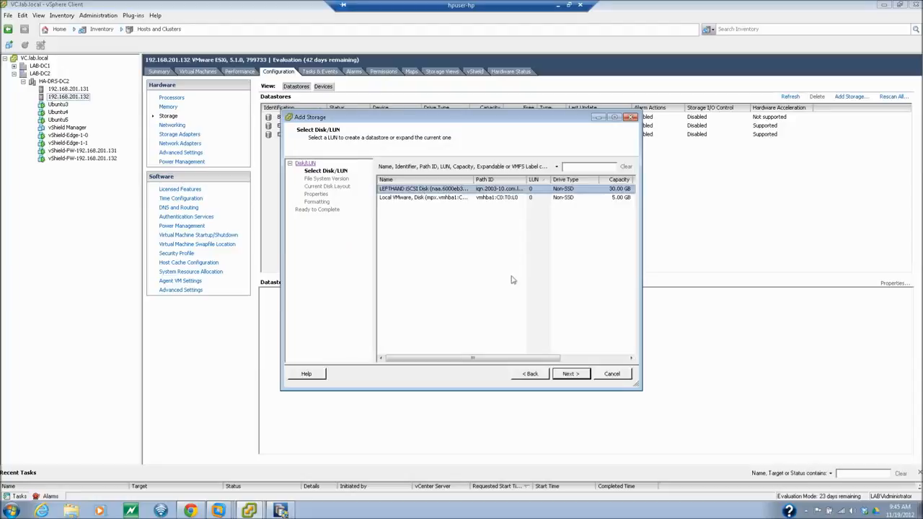
pyautogui.click(569, 375)
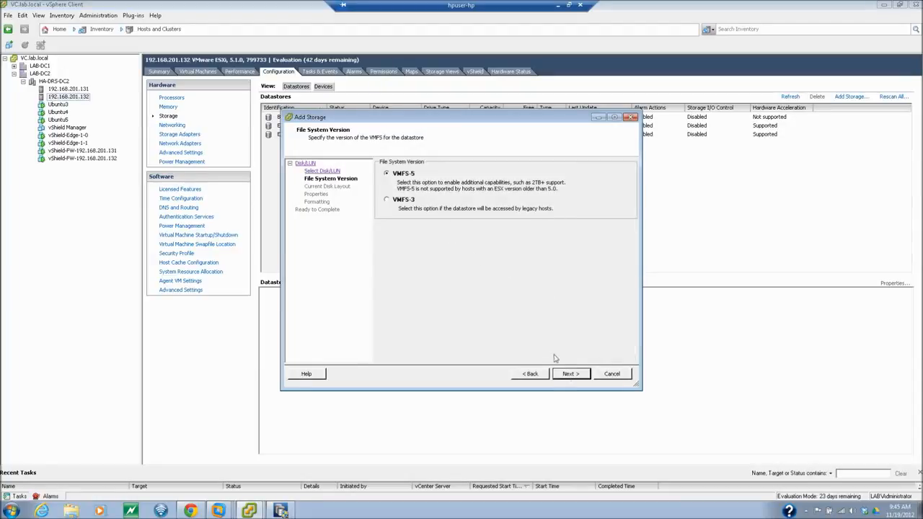
pyautogui.click(570, 374)
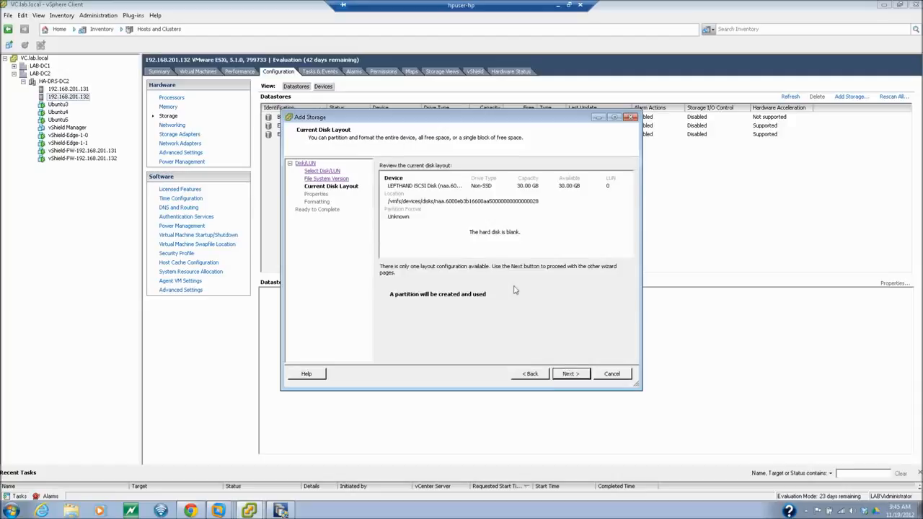
pyautogui.click(570, 374)
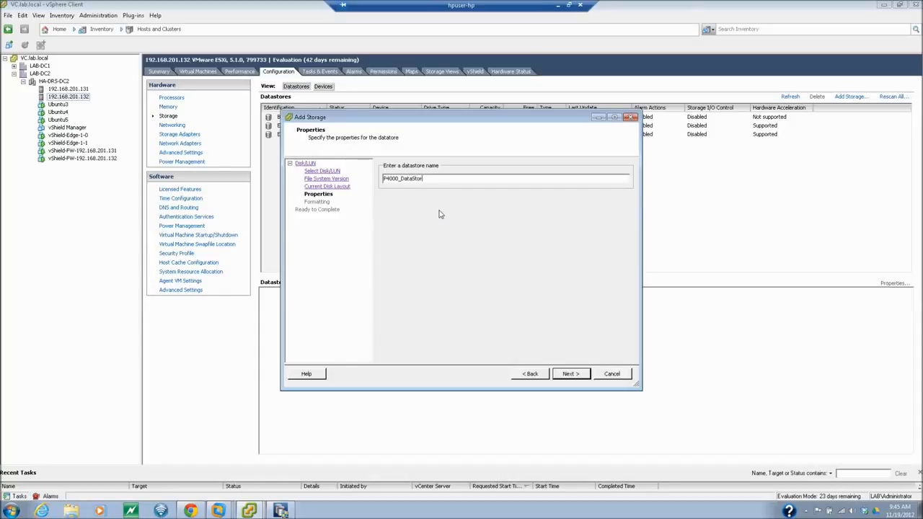
pyautogui.click(571, 373)
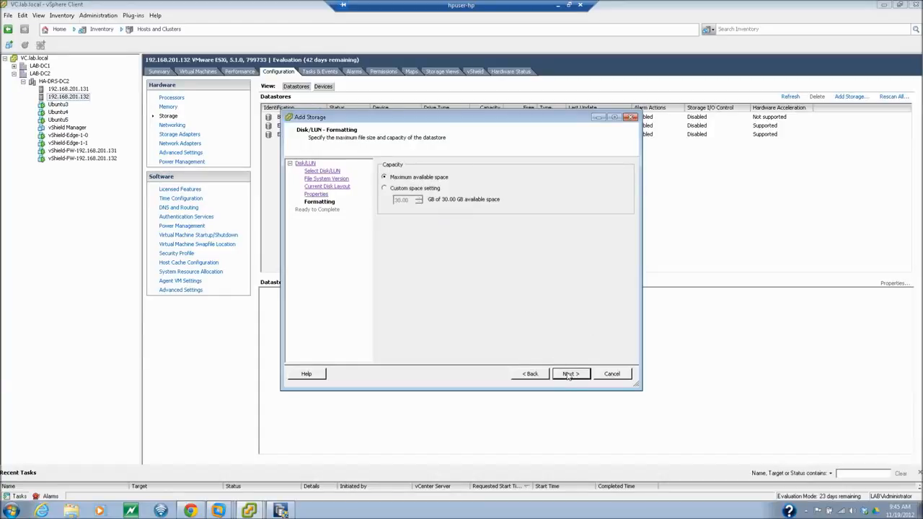
pyautogui.click(570, 374)
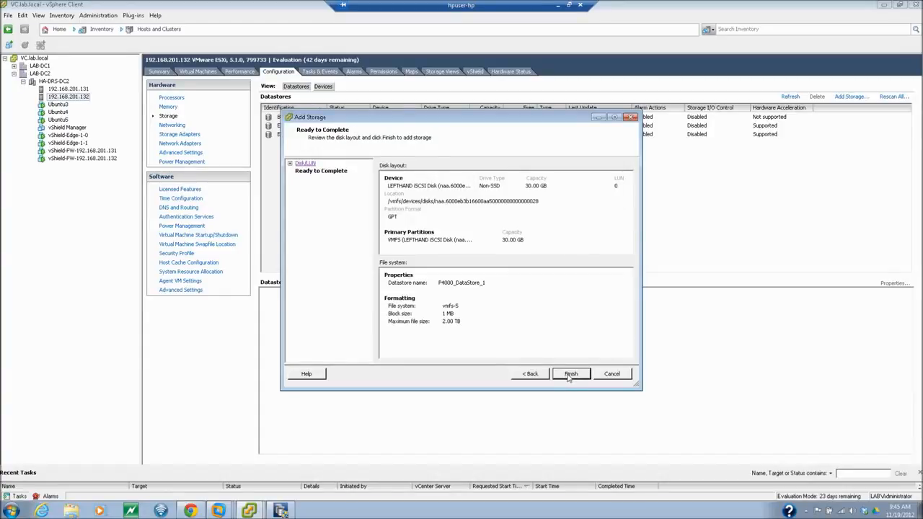
pyautogui.click(570, 374)
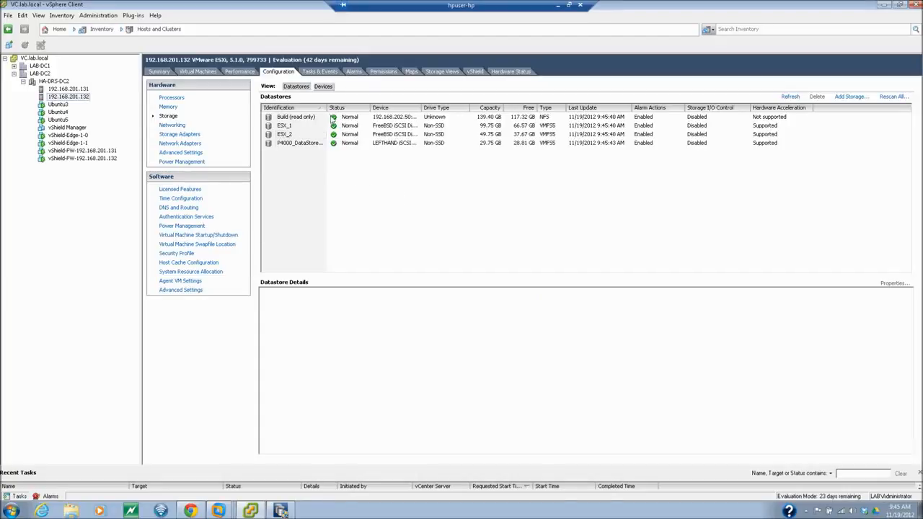
# Widen the datastore Identification column, and refresh the datastore list of host 192.168.201.131.
pyautogui.moveTo(329, 107); pyautogui.dragTo(369, 108)
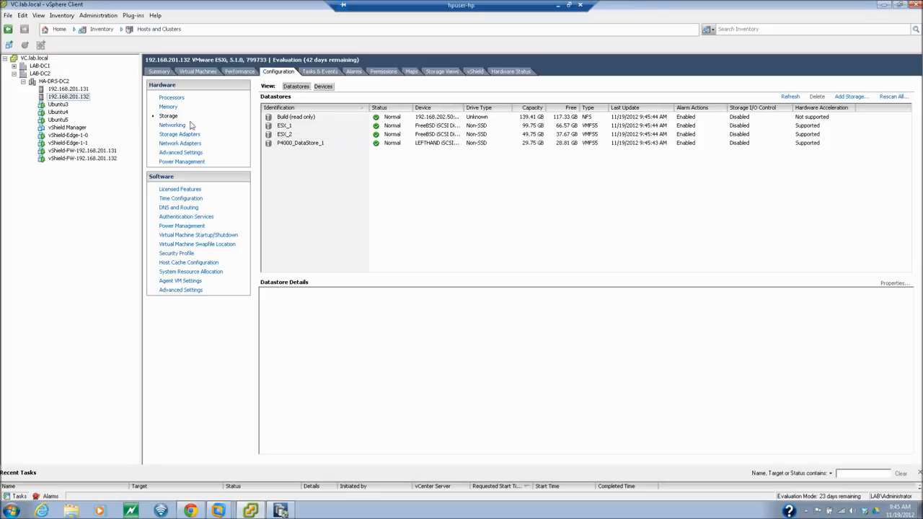
pyautogui.click(81, 90)
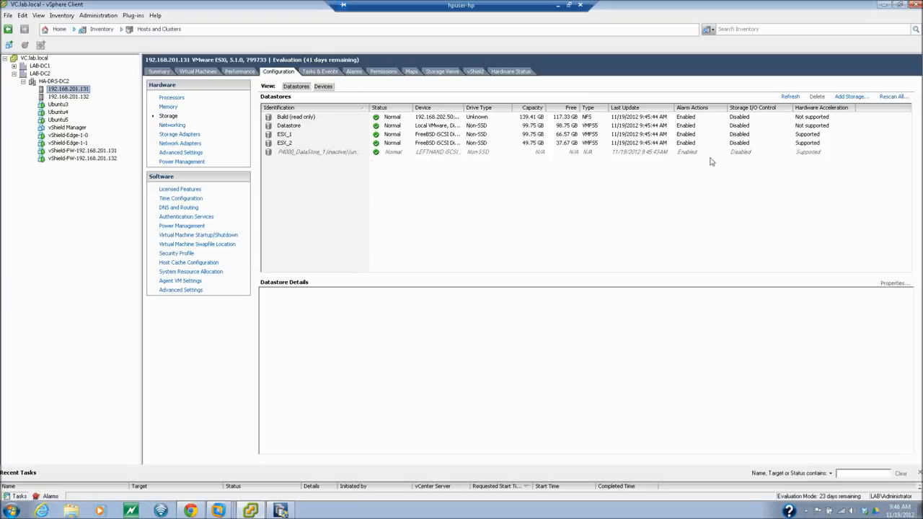
pyautogui.click(790, 96)
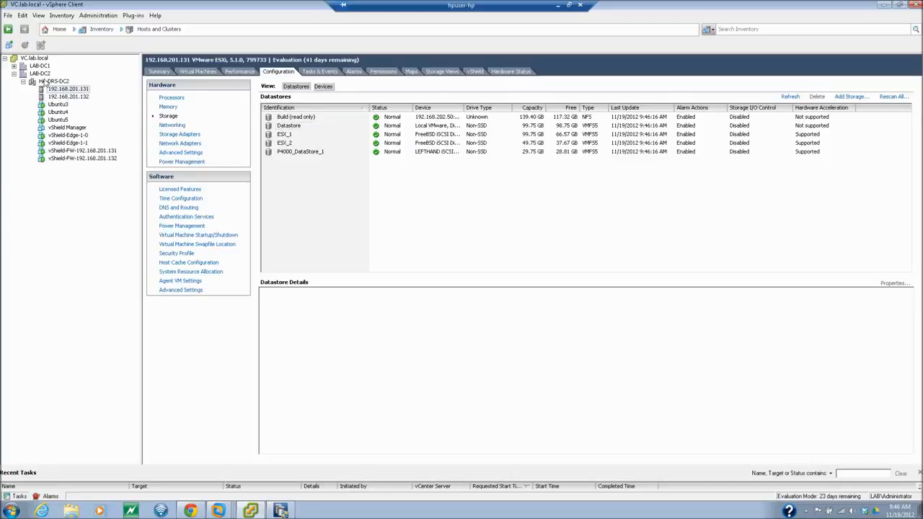
# Review the teaming and failover policy of the distributed port group dvPortGroup-iSCSI_1 in the networking inventory without changing it.
pyautogui.click(60, 31)
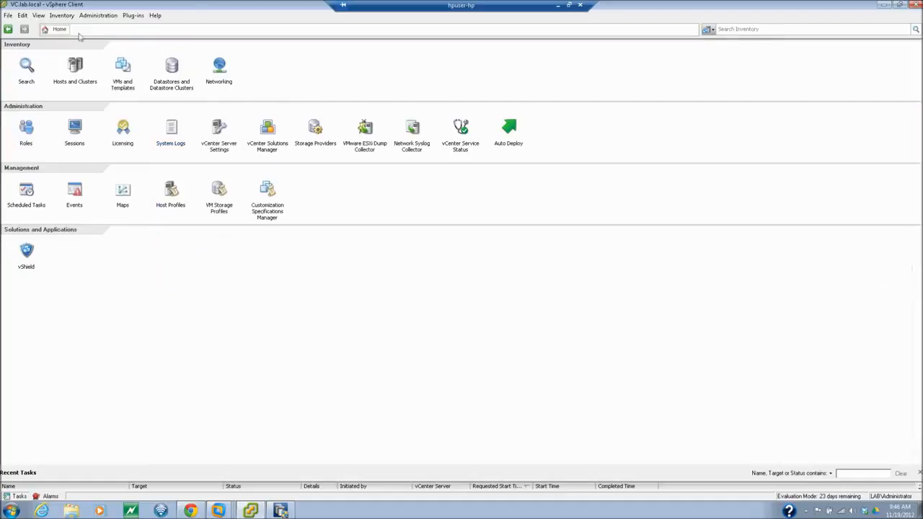
pyautogui.click(216, 66)
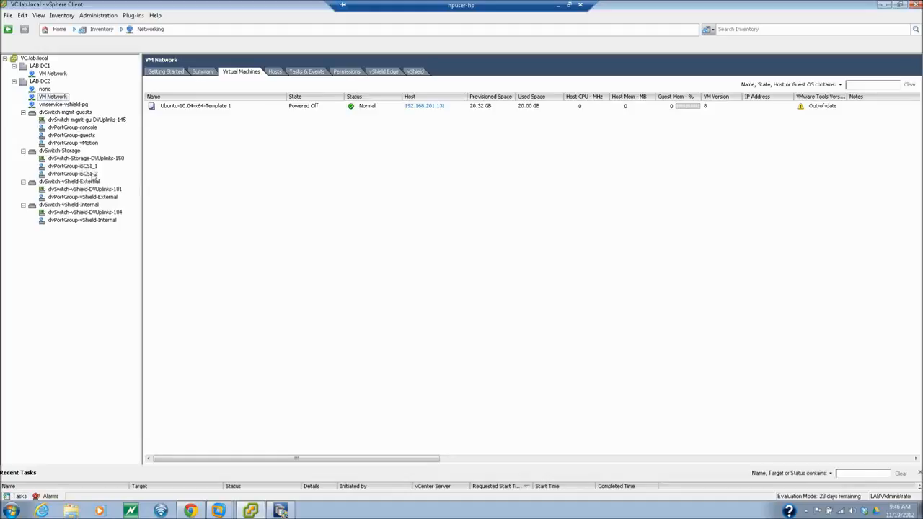
pyautogui.click(77, 168)
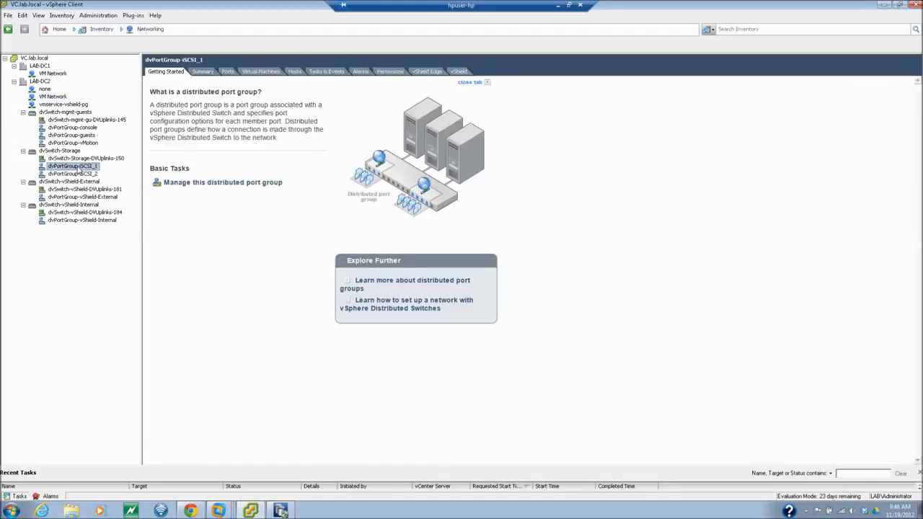
pyautogui.rightClick(78, 167)
pyautogui.click(120, 193)
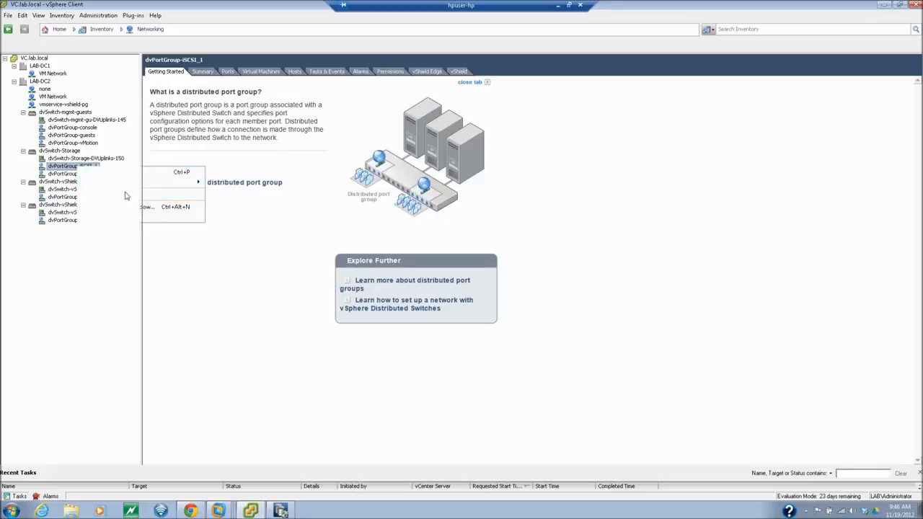
pyautogui.click(338, 187)
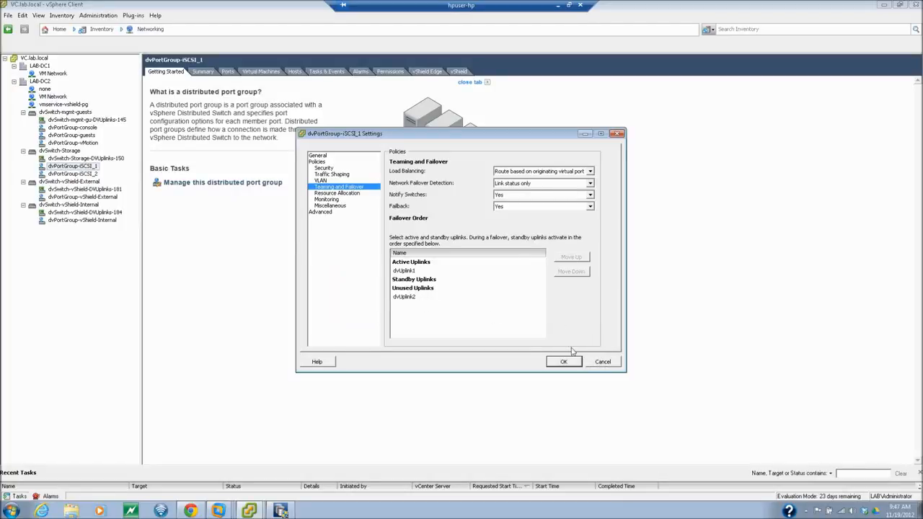
pyautogui.click(601, 362)
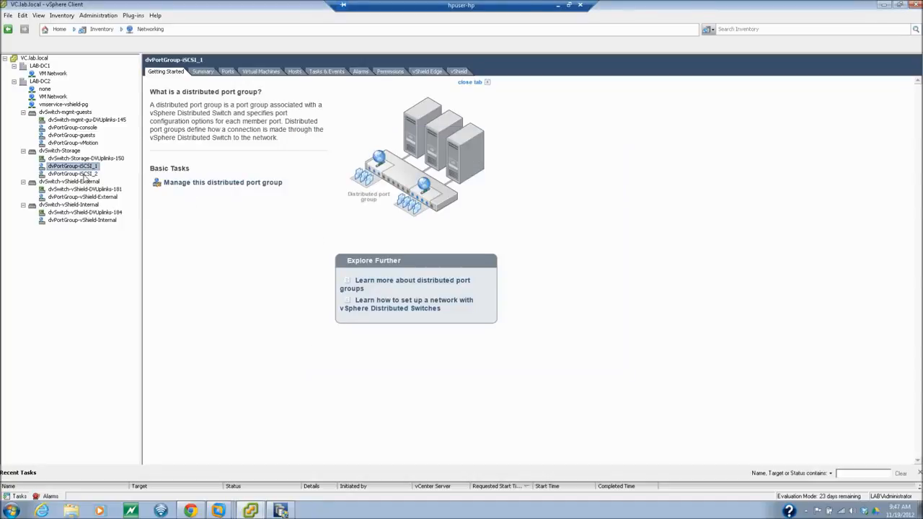
# Examine the uplink failover order in the settings of dvPortGroup-iSCSI_2 and close them without changes.
pyautogui.click(75, 174)
pyautogui.rightClick(84, 177)
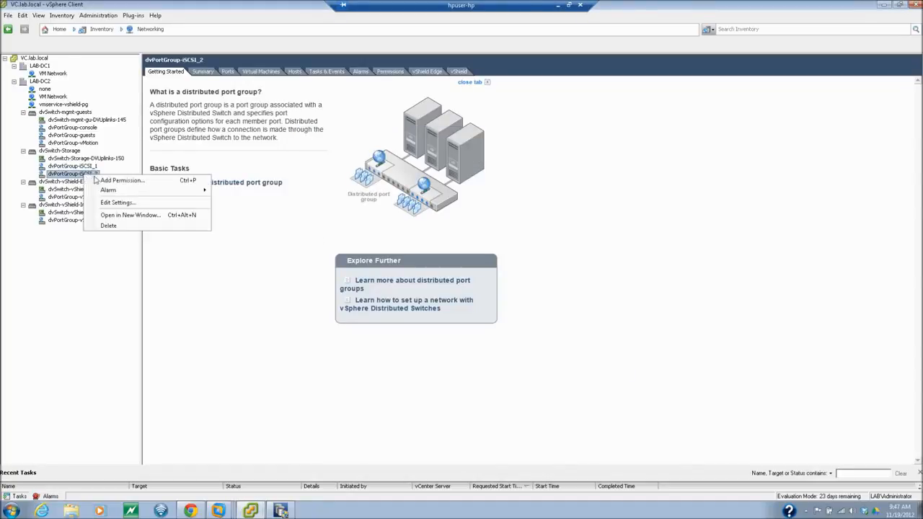
pyautogui.click(108, 203)
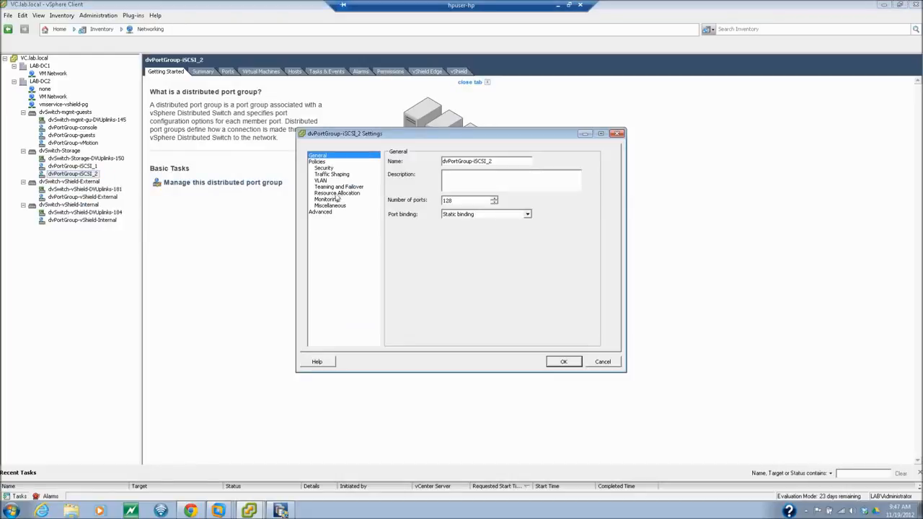
pyautogui.click(333, 186)
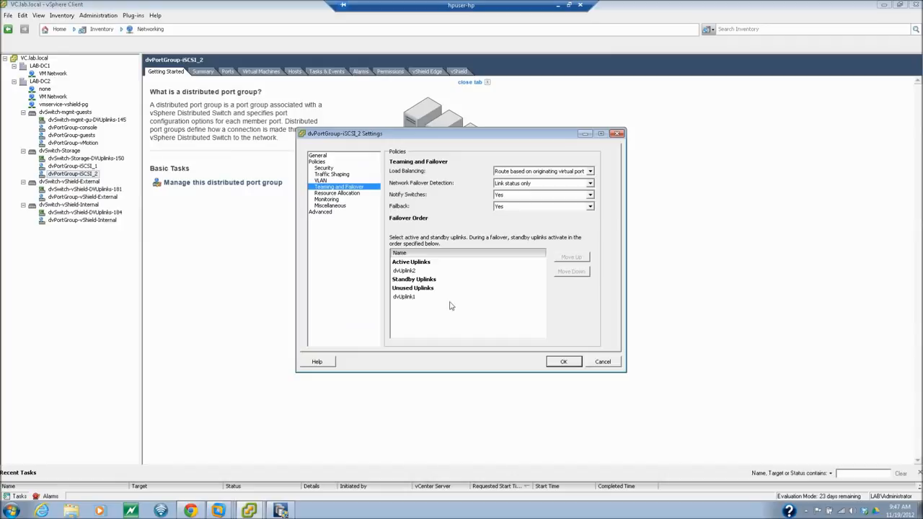
pyautogui.click(595, 362)
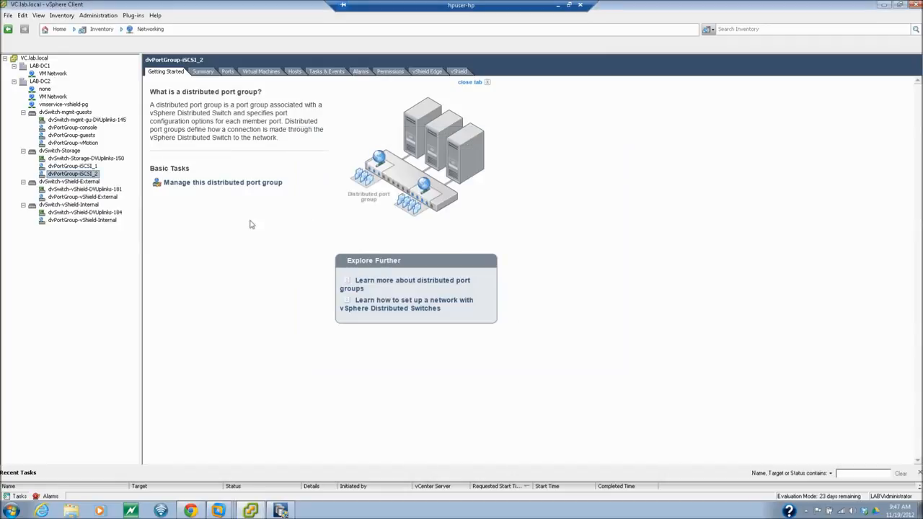
# Check the VMkernel port bindings of iSCSI adapter vmhba33 on host 192.168.201.131.
pyautogui.click(58, 29)
pyautogui.click(77, 69)
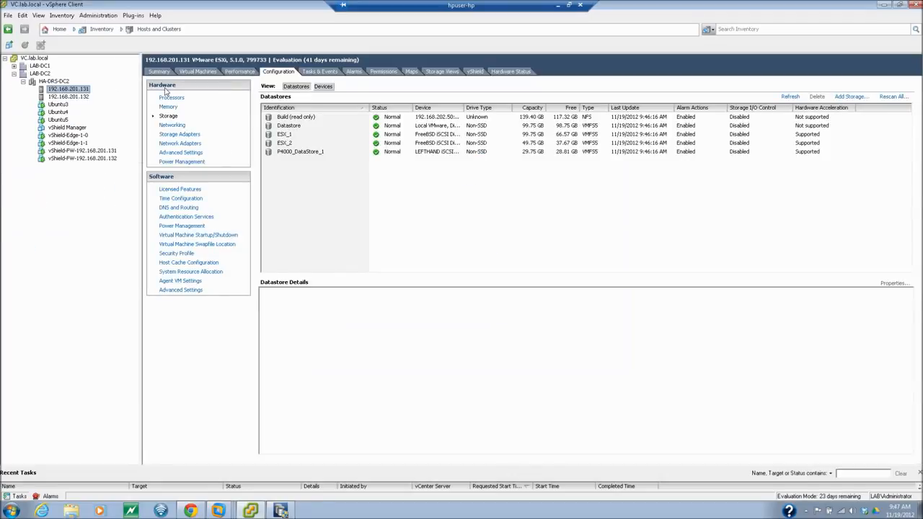
pyautogui.click(172, 135)
pyautogui.rightClick(289, 113)
pyautogui.click(320, 127)
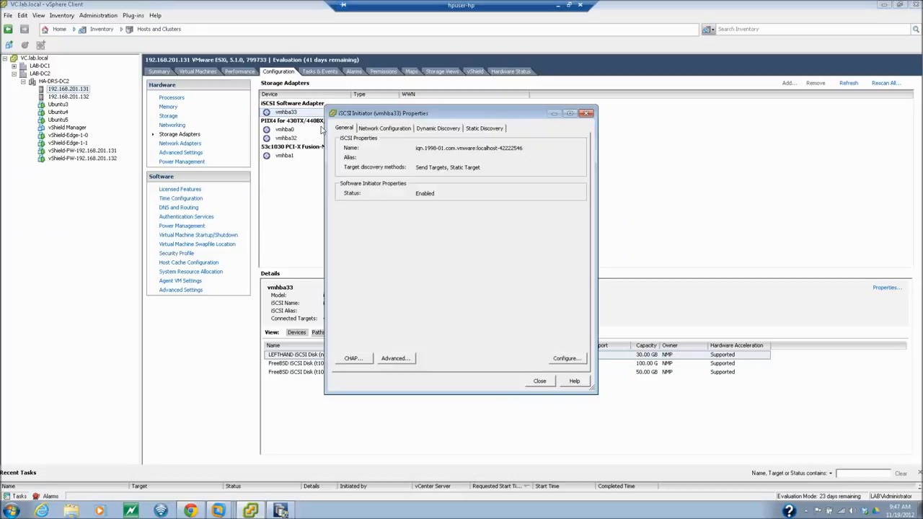
pyautogui.click(389, 130)
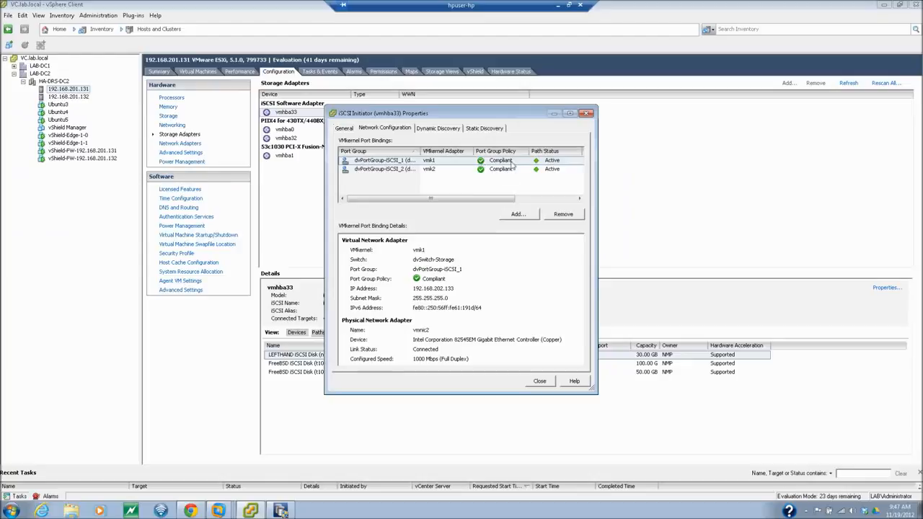
pyautogui.click(539, 382)
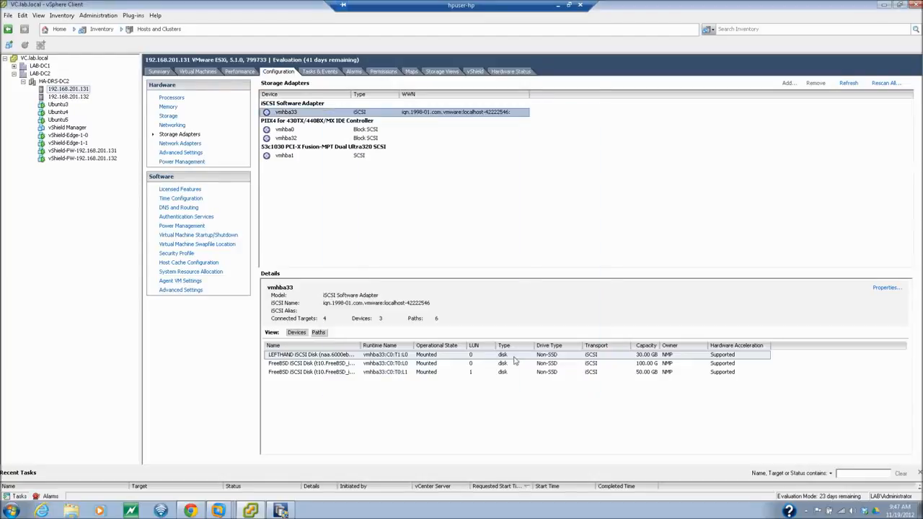
# Change the path selection policy of datastore P4000_DataStore_1 on host 192.168.201.131 to Round Robin (VMware).
pyautogui.click(167, 117)
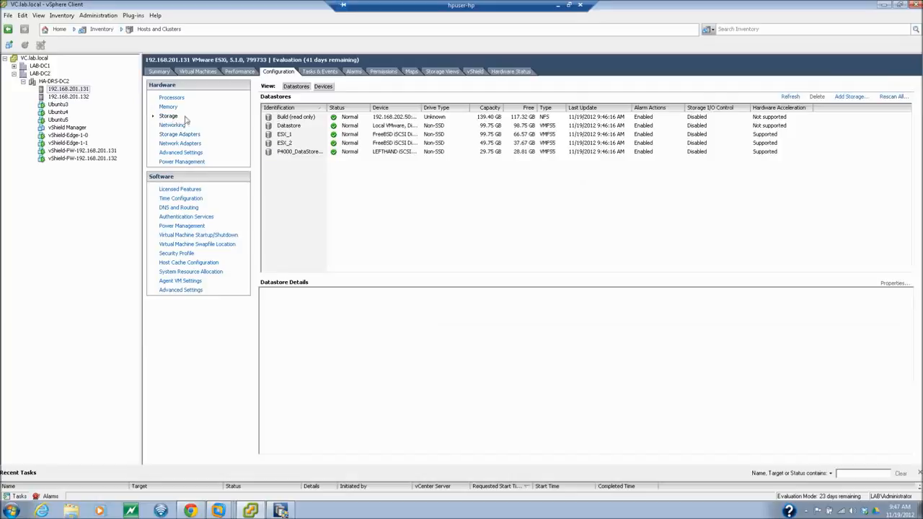
pyautogui.click(300, 153)
pyautogui.rightClick(300, 155)
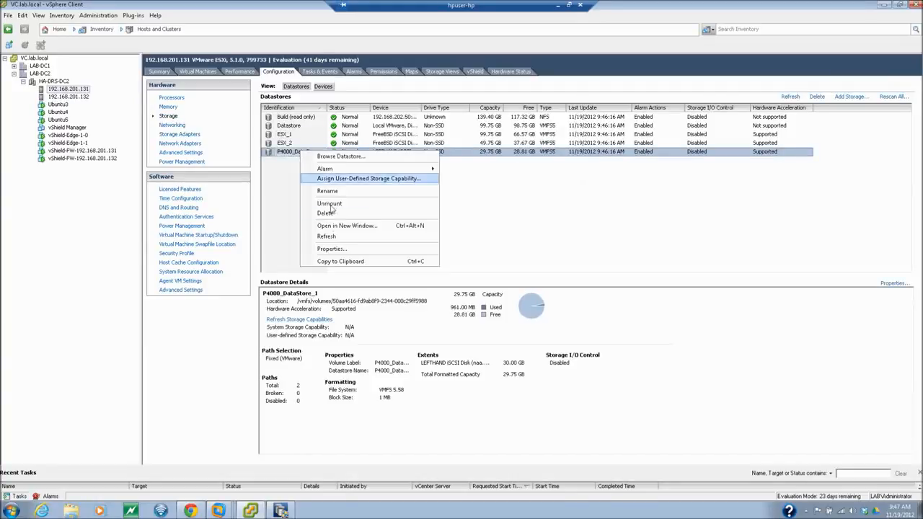
pyautogui.click(337, 248)
pyautogui.click(593, 344)
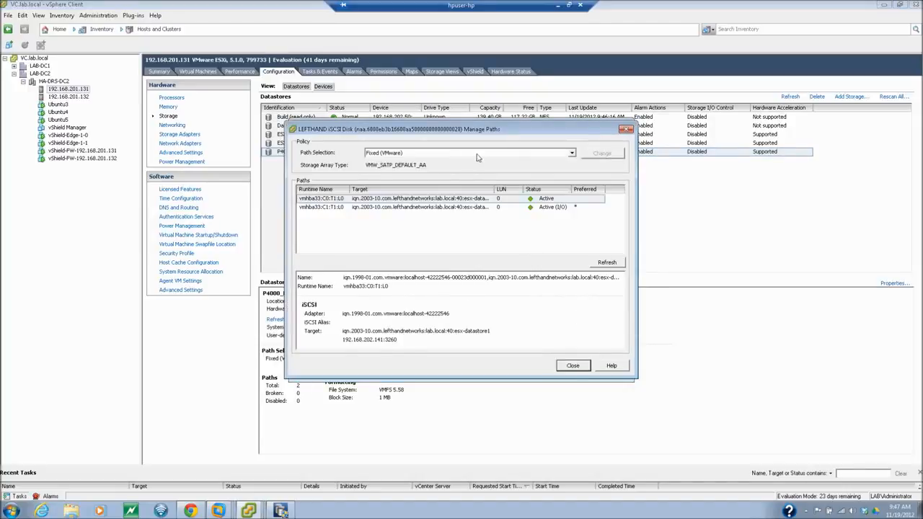
pyautogui.click(418, 153)
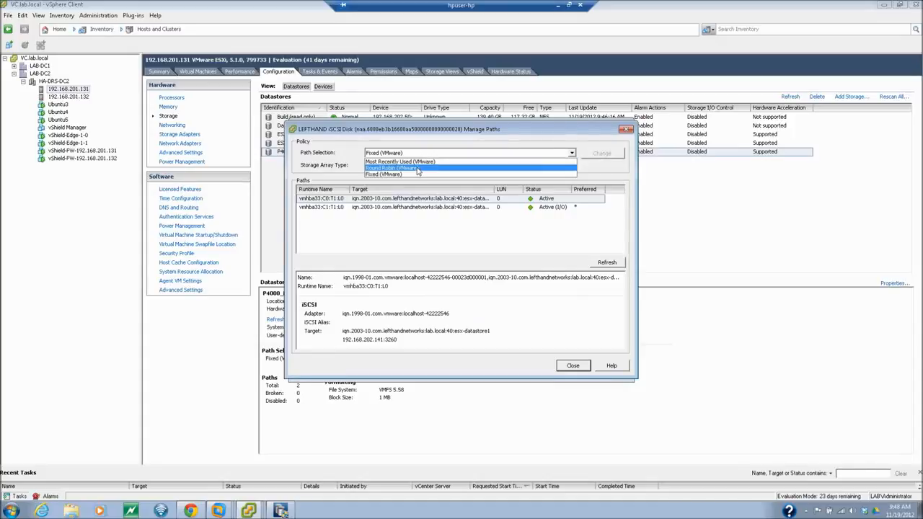
pyautogui.click(418, 168)
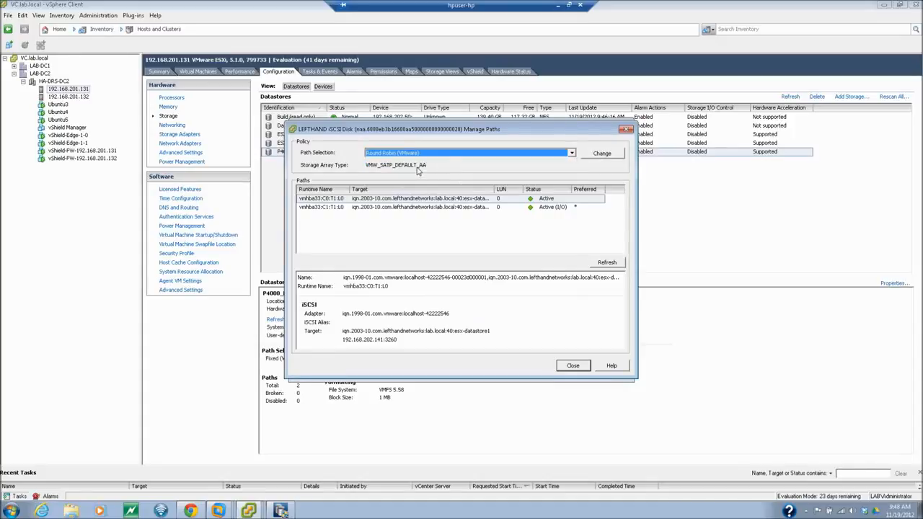
pyautogui.click(595, 155)
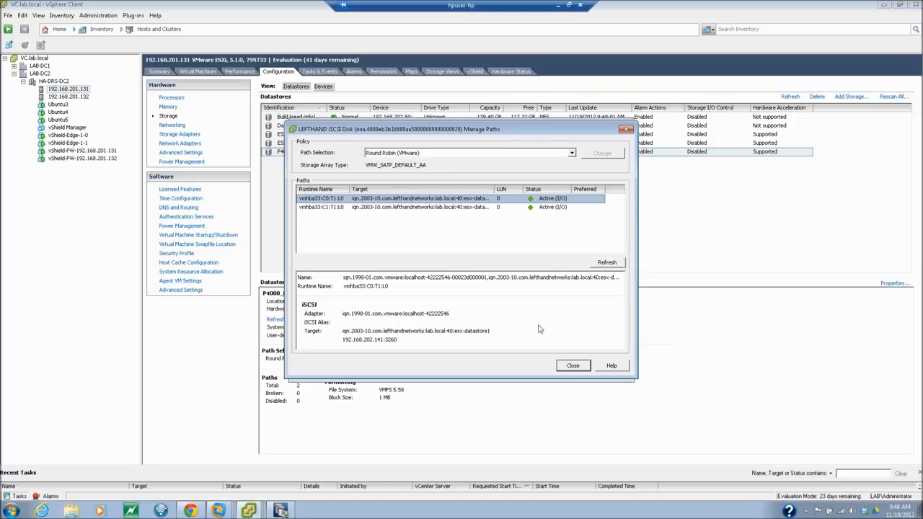
pyautogui.click(568, 369)
pyautogui.click(569, 369)
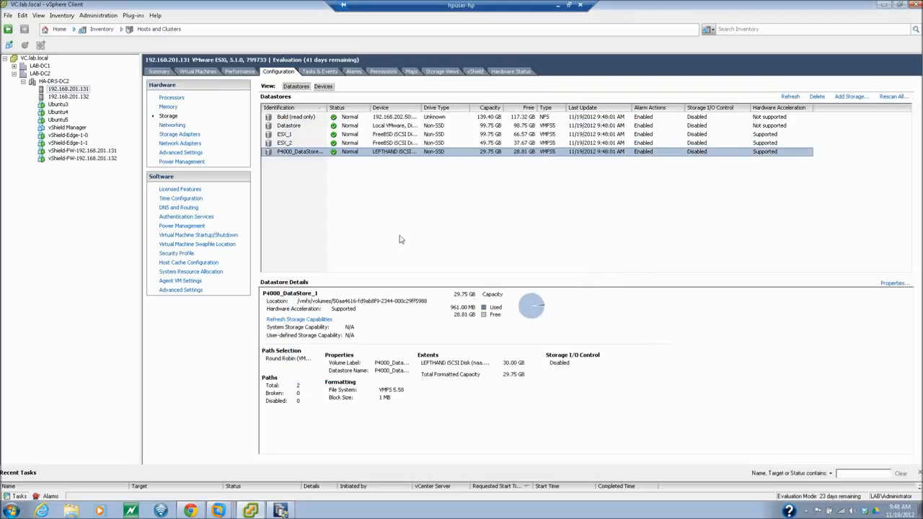
# Change the path selection policy of P4000_DataStore_1 on host 192.168.201.132 to Round Robin (VMware) and widen the datastore name column.
pyautogui.click(65, 98)
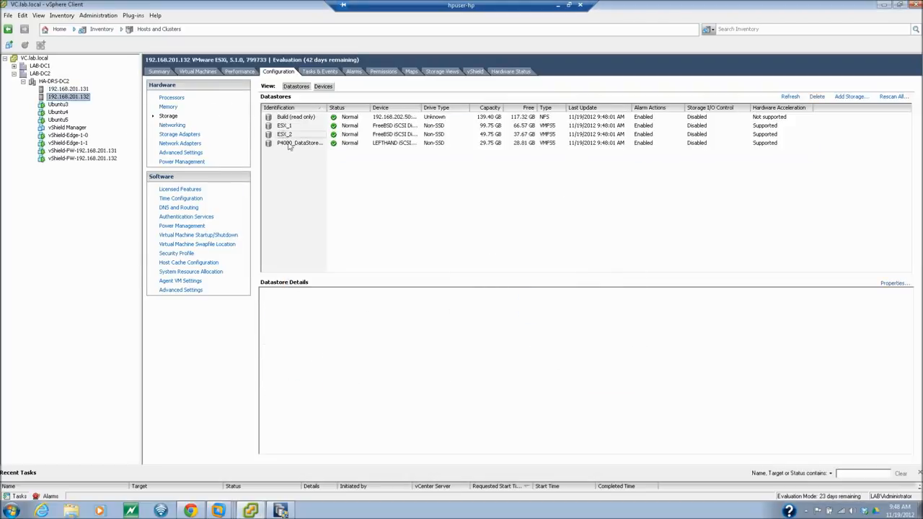
pyautogui.click(303, 144)
pyautogui.rightClick(303, 147)
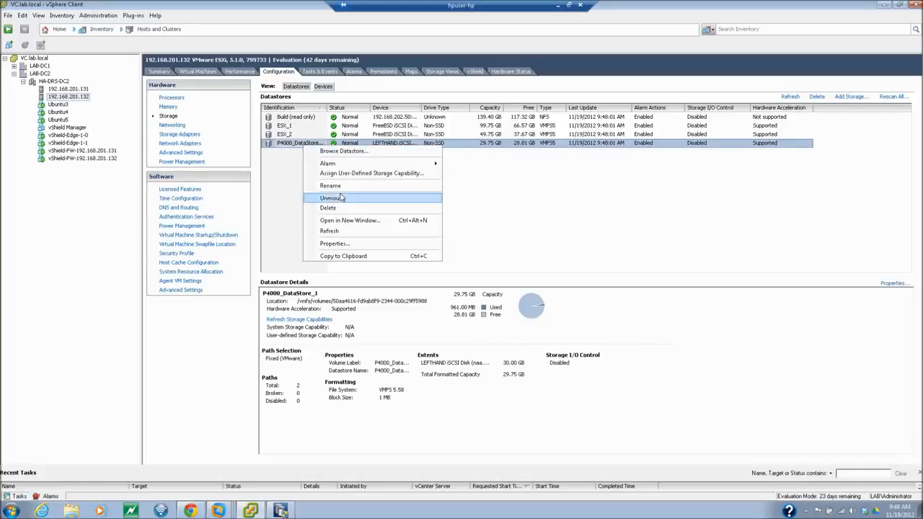
pyautogui.click(333, 243)
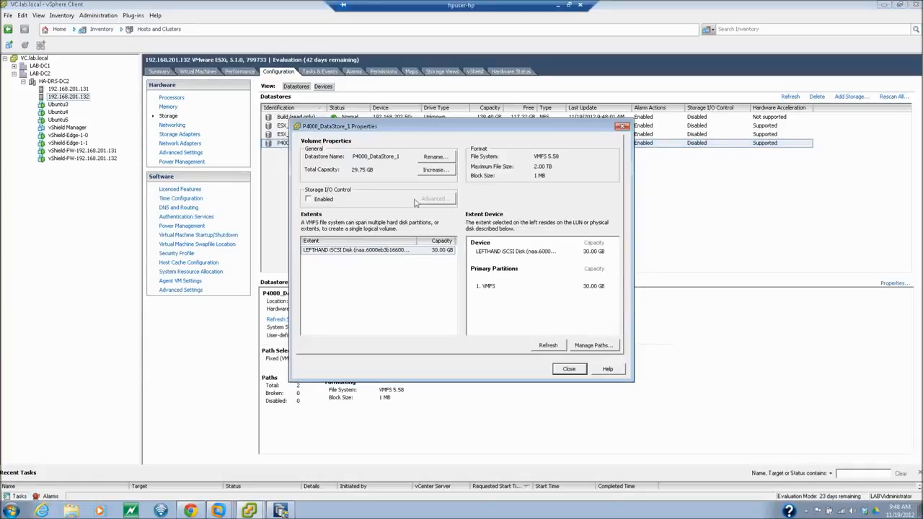
pyautogui.click(596, 346)
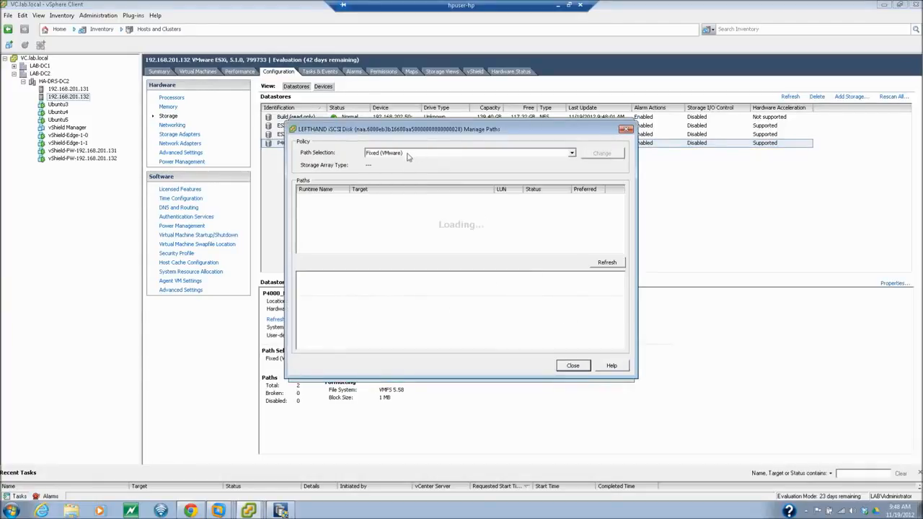
pyautogui.click(407, 153)
pyautogui.click(436, 173)
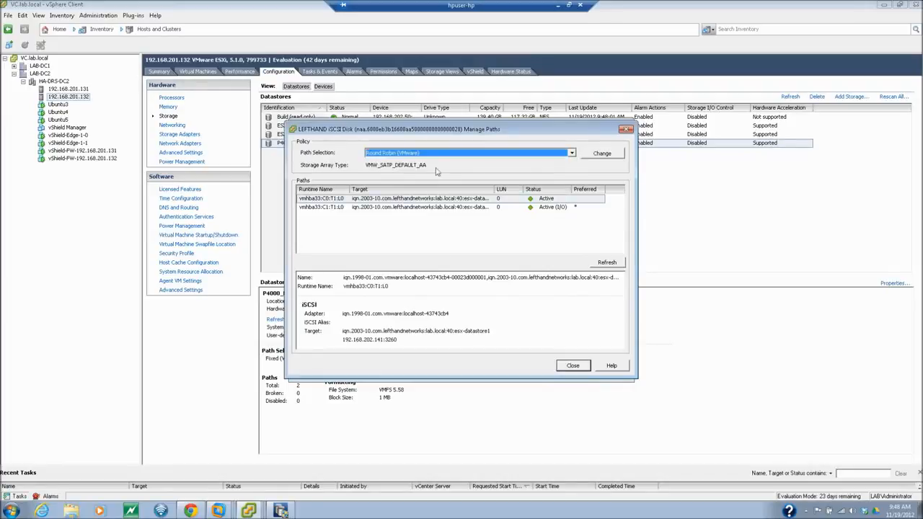
pyautogui.click(602, 154)
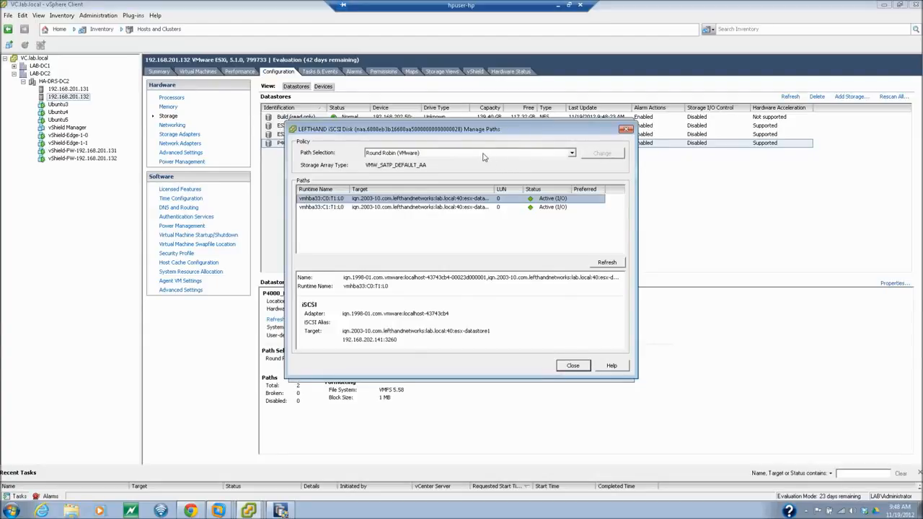
pyautogui.click(562, 368)
pyautogui.click(568, 369)
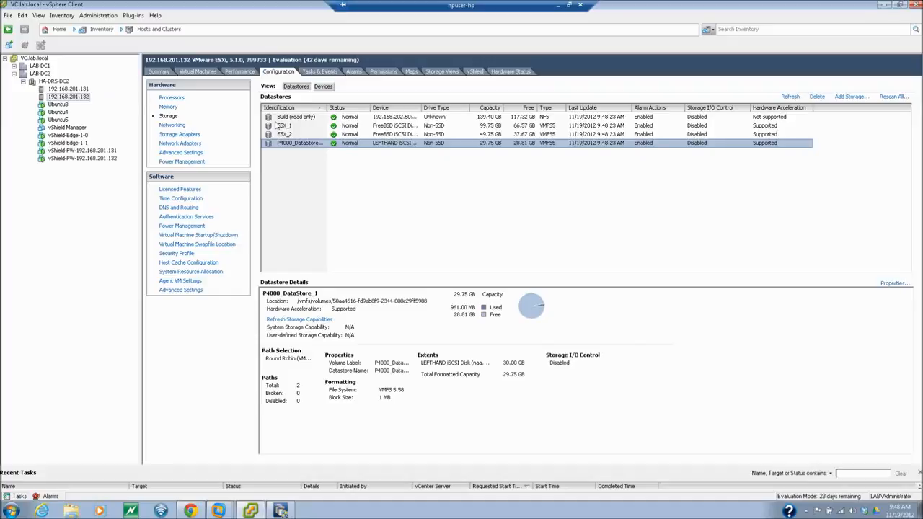
pyautogui.moveTo(327, 107); pyautogui.dragTo(380, 106)
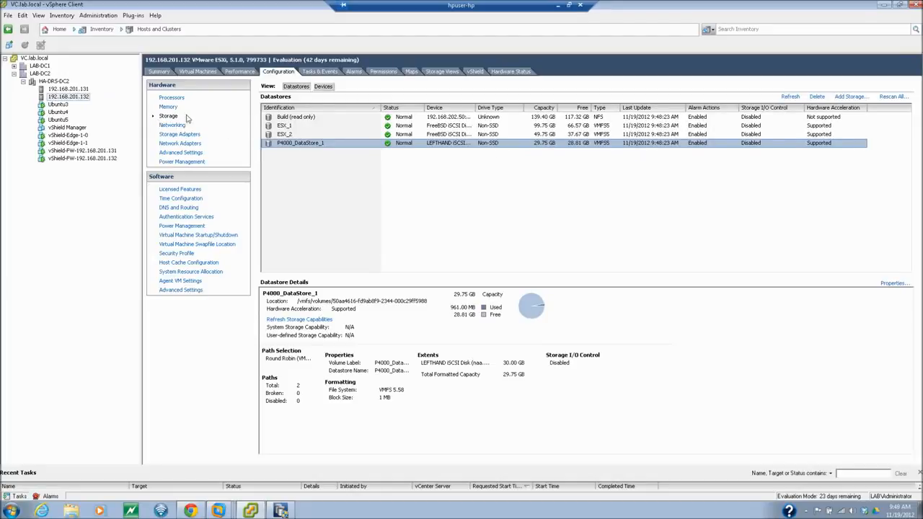
# Switch to the HP P4000 Centralized Management Console, close the Edit Virtual IPs dialog, and examine the Virtual Manager's details and available actions without starting it.
pyautogui.click(283, 510)
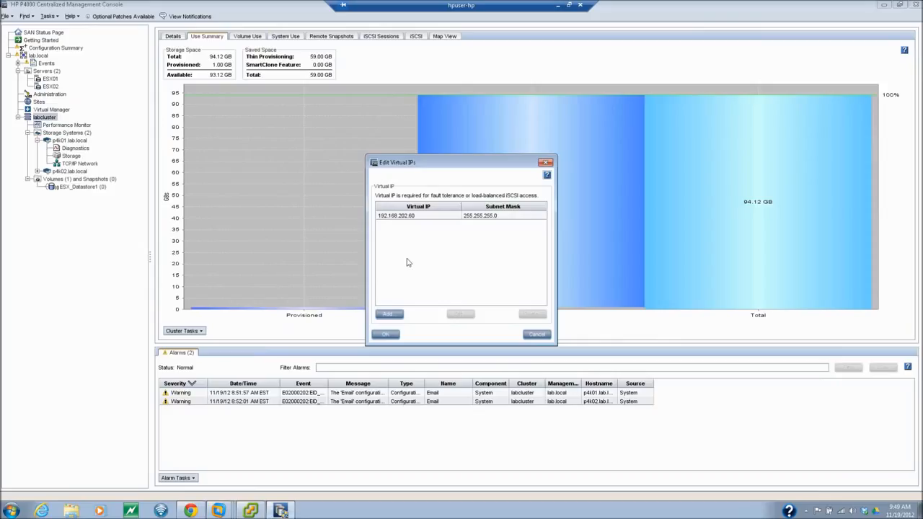
pyautogui.click(401, 338)
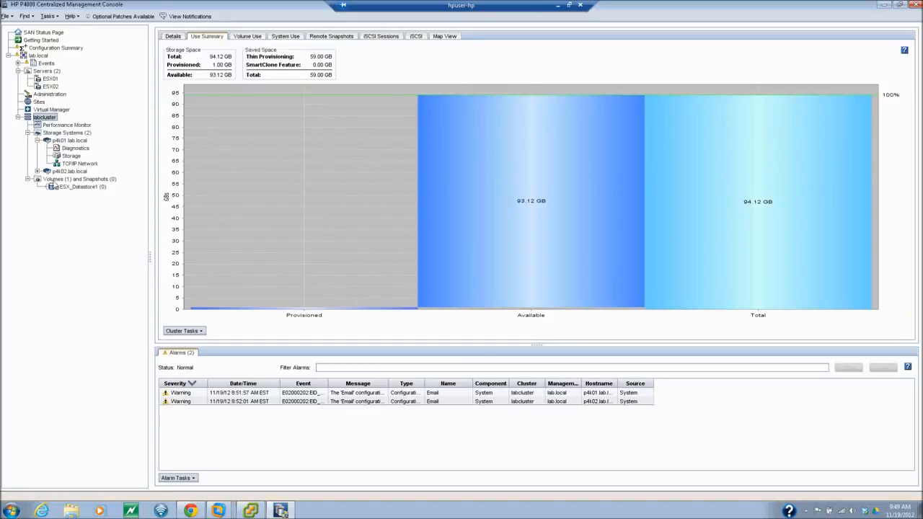
pyautogui.click(45, 110)
pyautogui.rightClick(42, 111)
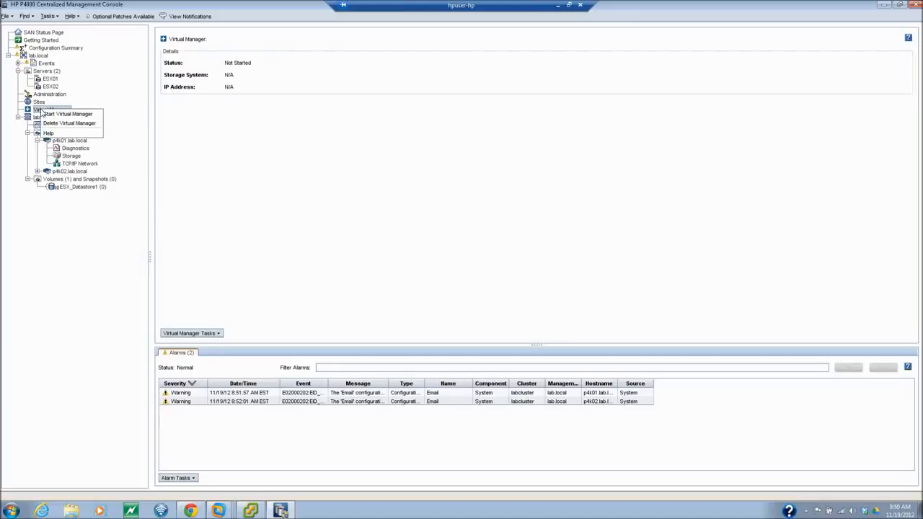
pyautogui.click(129, 95)
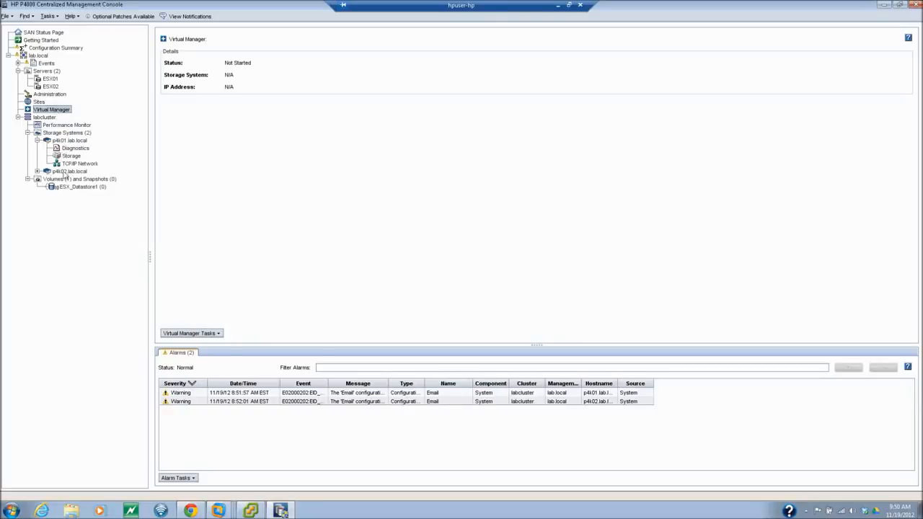
pyautogui.rightClick(55, 110)
pyautogui.click(99, 104)
pyautogui.moveTo(151, 98); pyautogui.dragTo(164, 101)
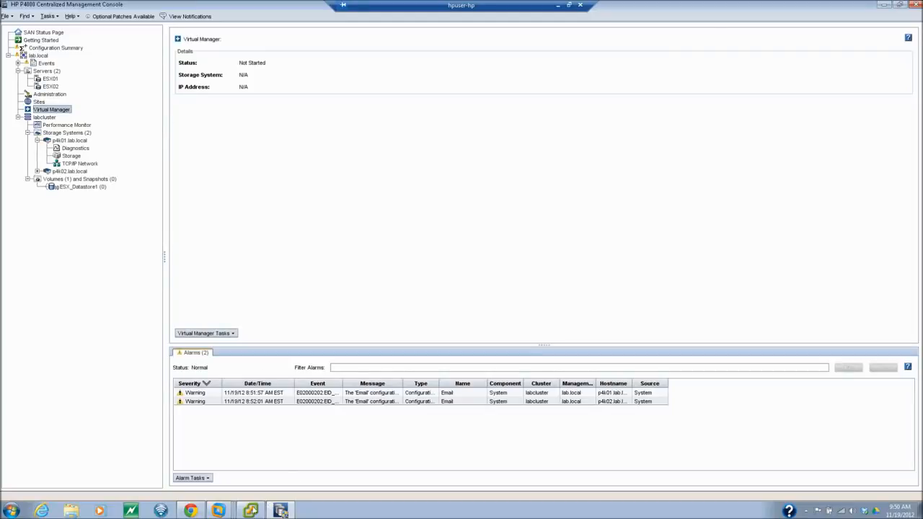
# Compare P4000_DataStore_1 in vSphere Client with the Volumes and Snapshots list in the HP P4000 Centralized Management Console, and return to vSphere Client.
pyautogui.click(277, 509)
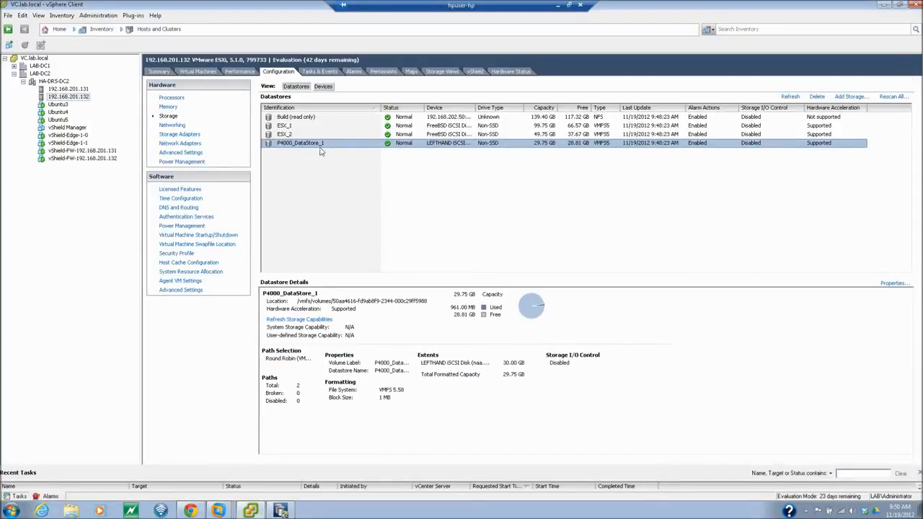
pyautogui.click(249, 511)
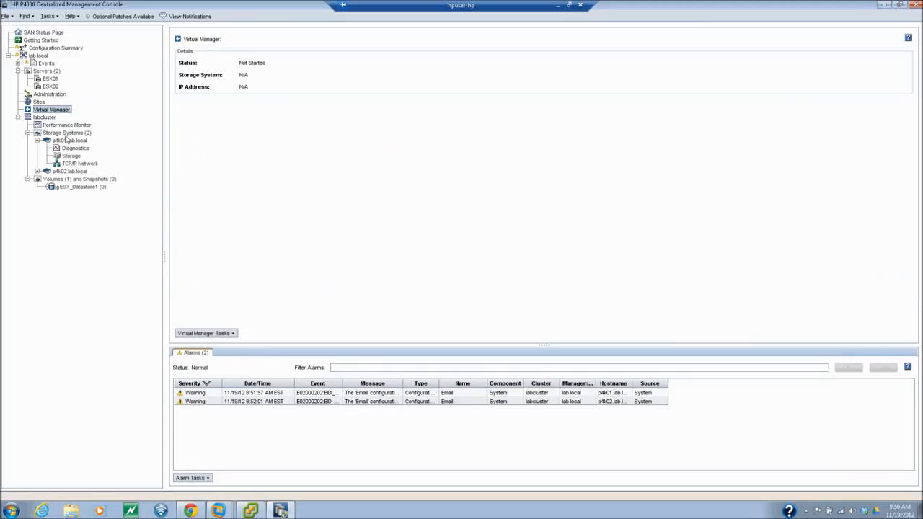
pyautogui.click(63, 178)
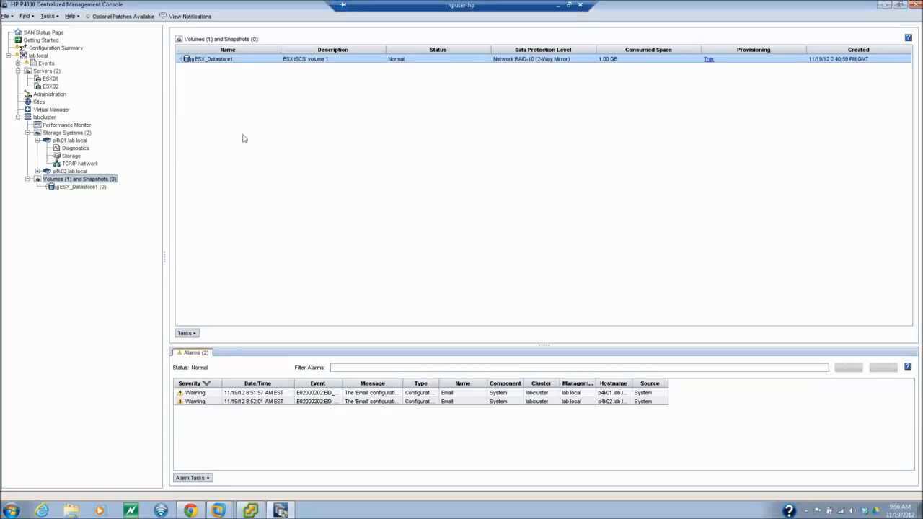
pyautogui.click(250, 511)
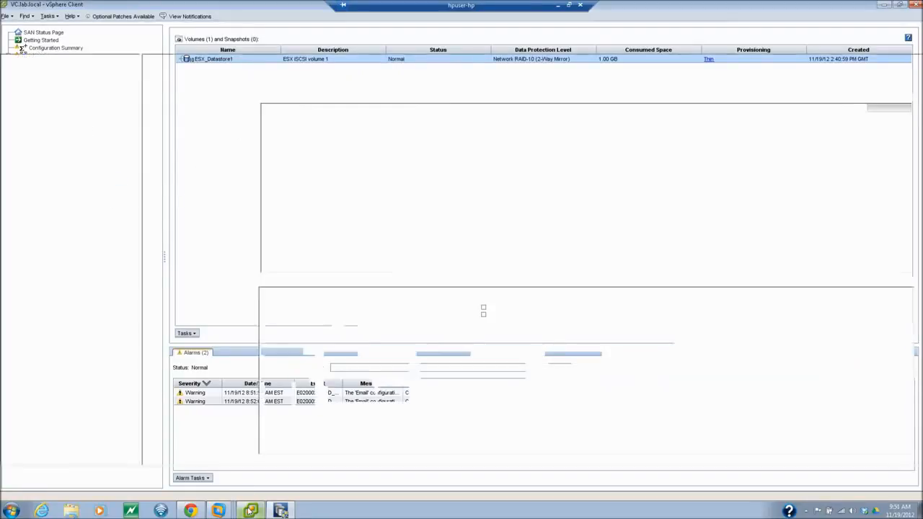